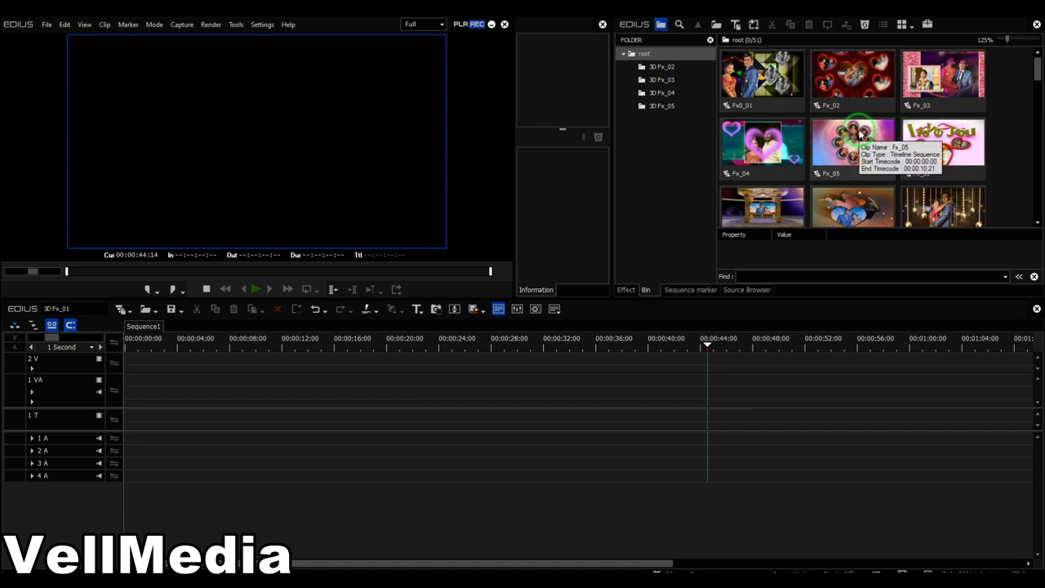
pyautogui.click(759, 78)
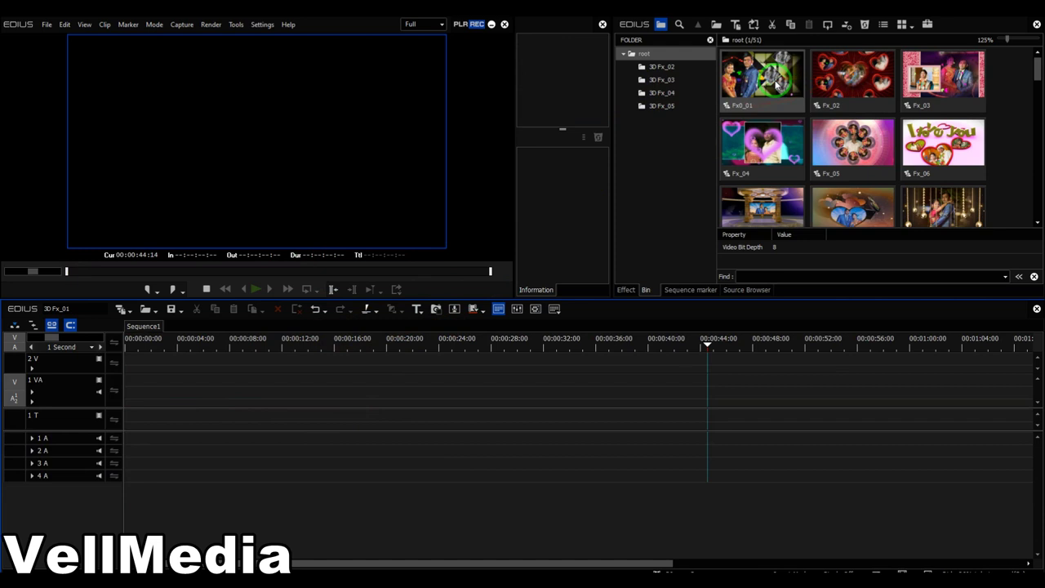
pyautogui.click(292, 570)
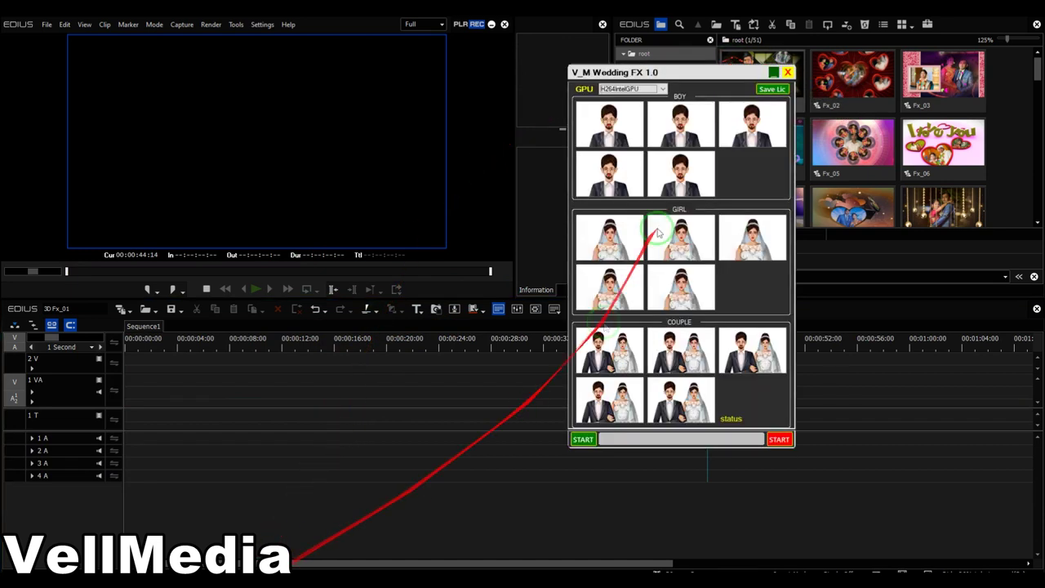
pyautogui.moveTo(684, 71); pyautogui.dragTo(465, 79)
pyautogui.click(556, 79)
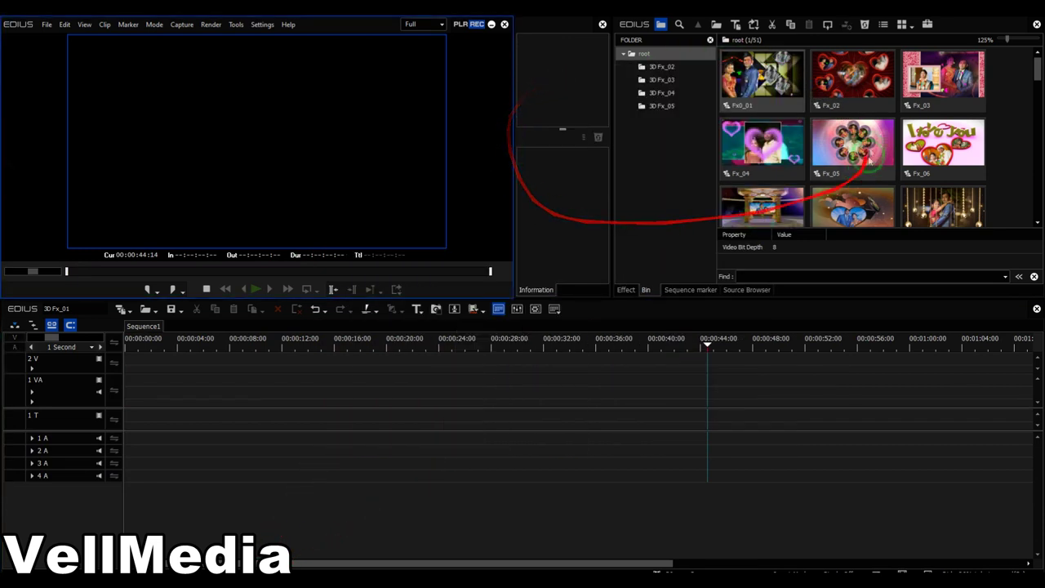
# Place the sequences Fx0_01 to Fx_12 on the 1 VA track and remove the gap before the first clip
pyautogui.moveTo(768, 69); pyautogui.dragTo(134, 390)
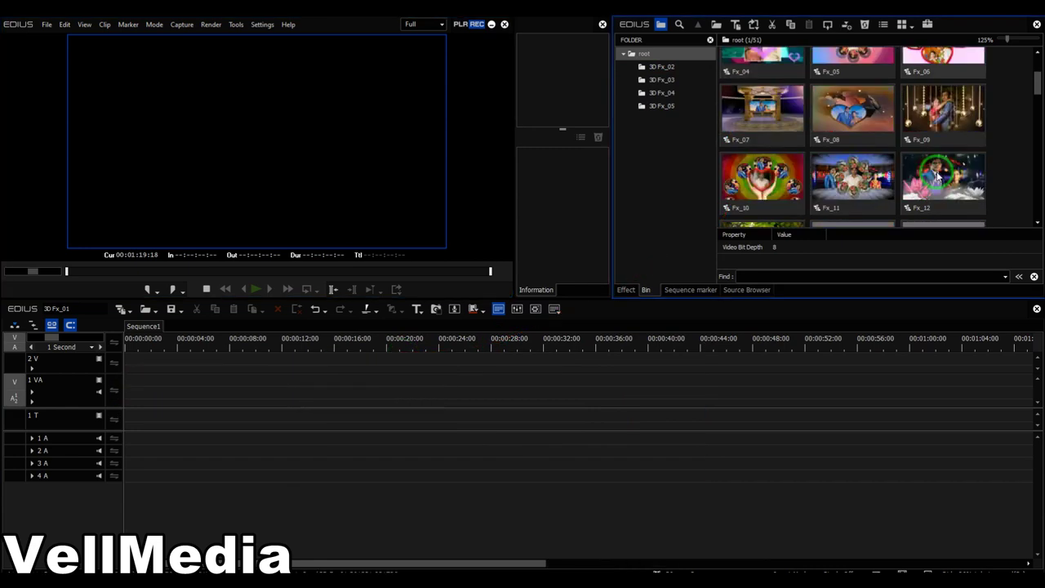
pyautogui.click(937, 178)
pyautogui.scroll(3, 937, 178)
pyautogui.moveTo(761, 75); pyautogui.dragTo(181, 385)
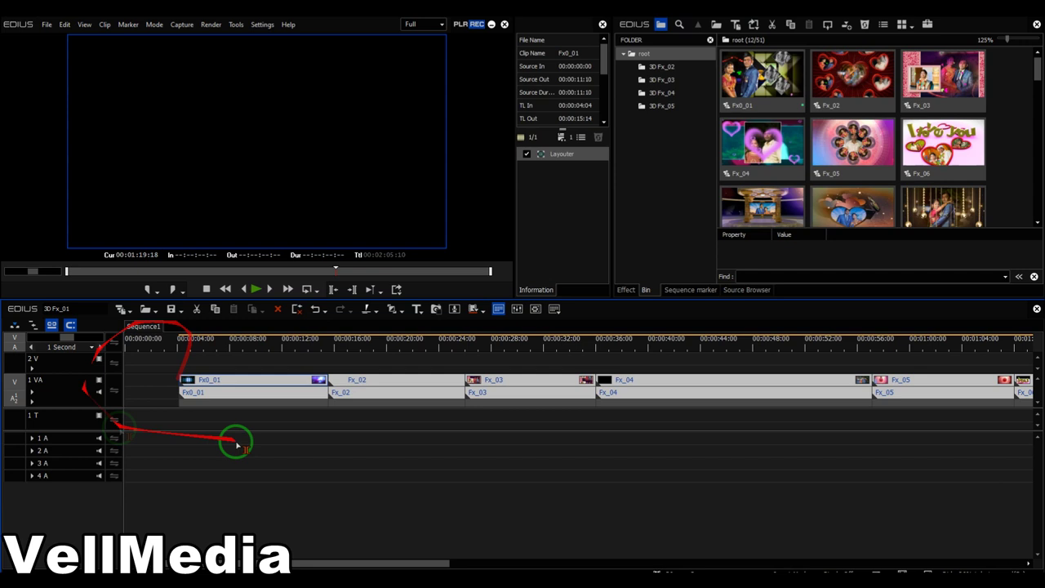
pyautogui.press('BackSpace')
pyautogui.scroll(-1, 406, 501)
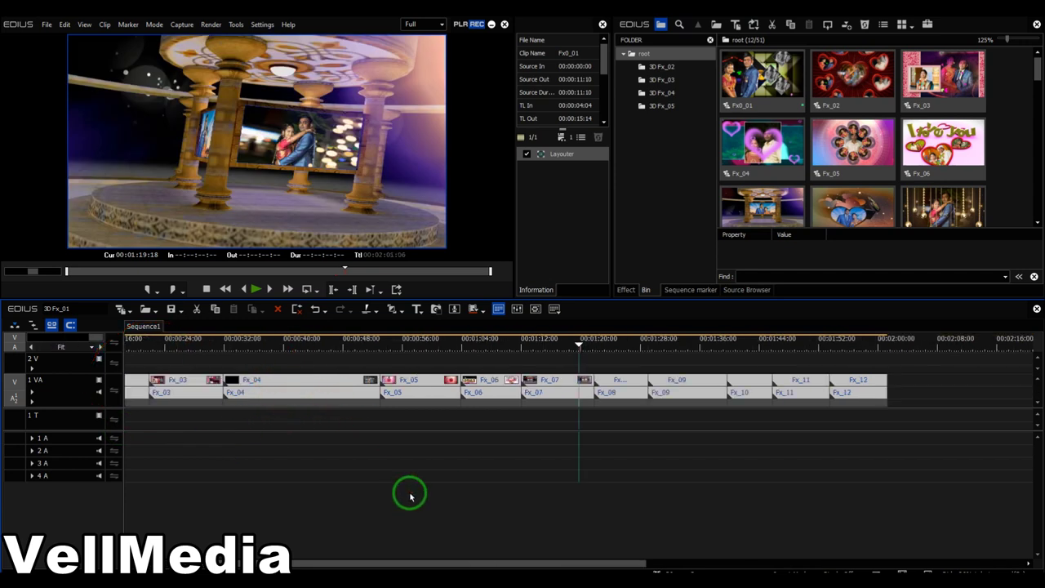
pyautogui.scroll(-1, 541, 461)
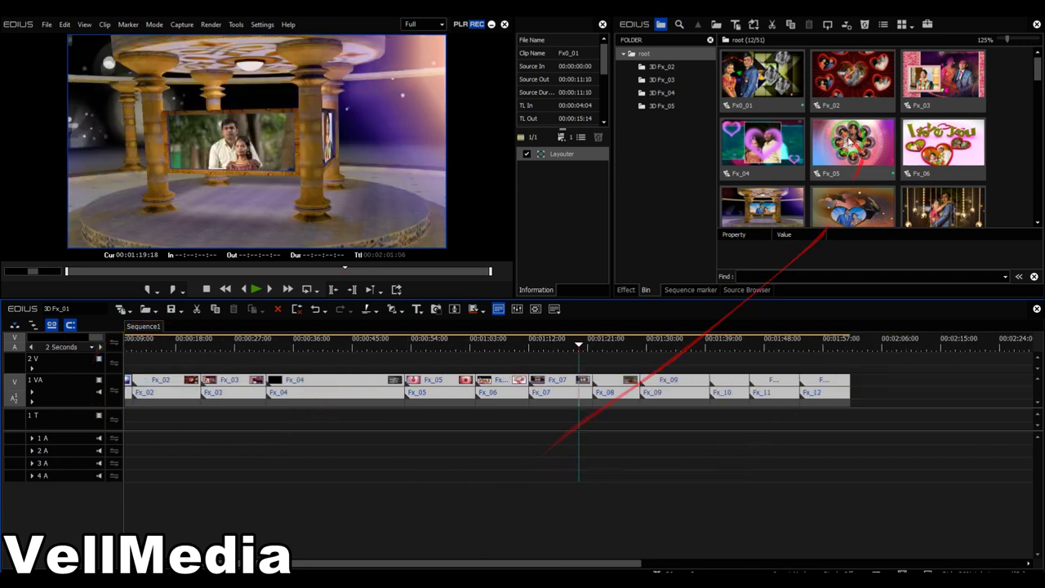
# Append the sequences Fx_13 to Fx_19 from the bin directly after Fx_12 on the 1 VA track
pyautogui.scroll(-2, 939, 188)
pyautogui.click(939, 205)
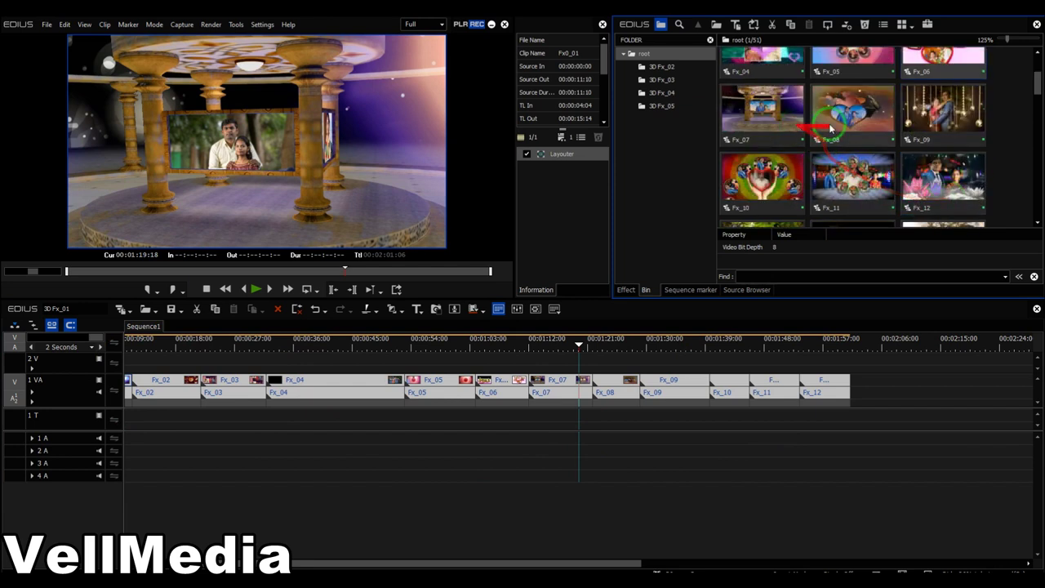
pyautogui.scroll(-3, 790, 186)
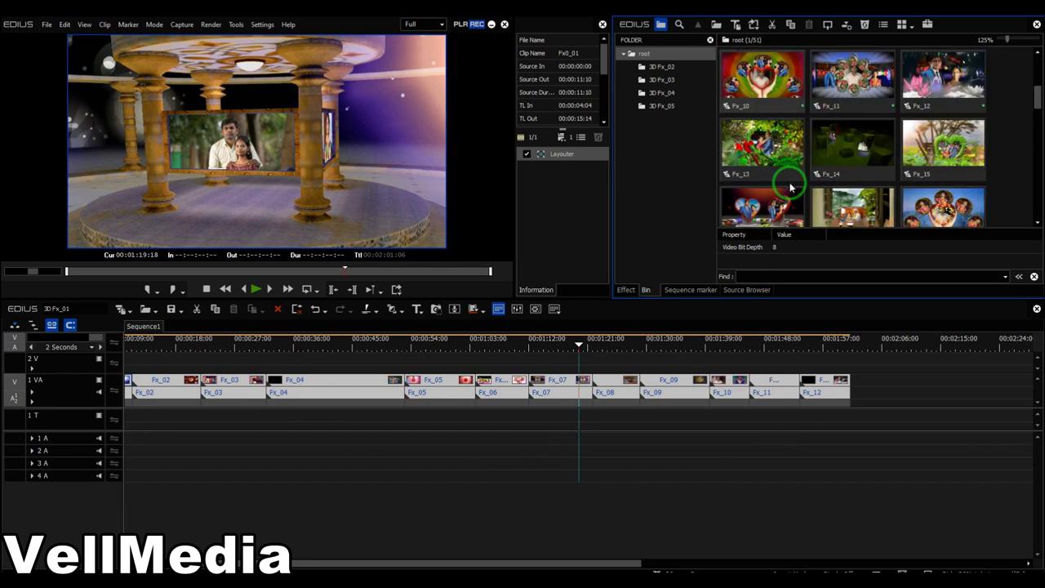
pyautogui.scroll(-3, 939, 184)
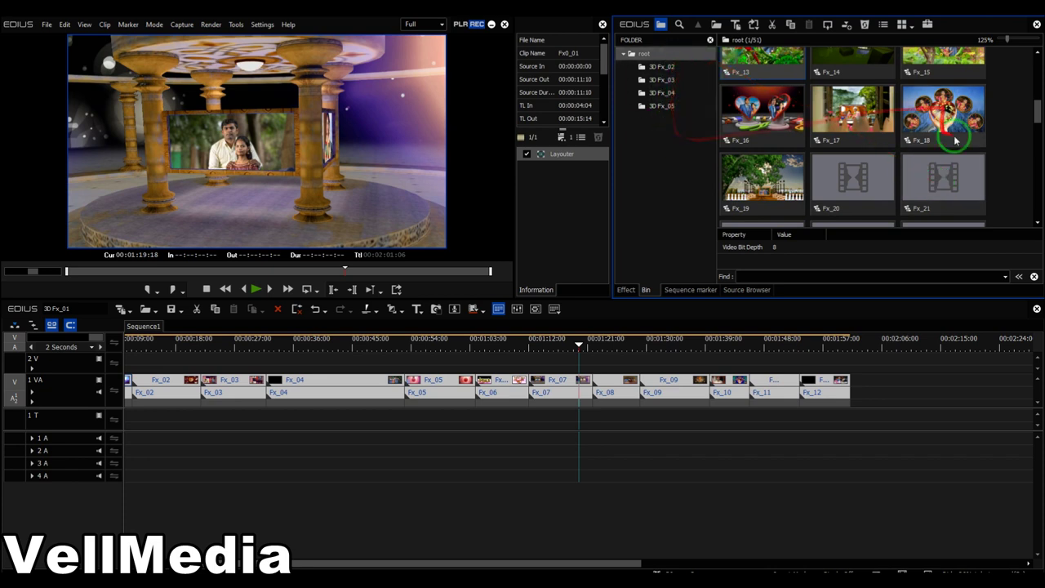
pyautogui.scroll(3, 964, 147)
pyautogui.scroll(-3, 952, 167)
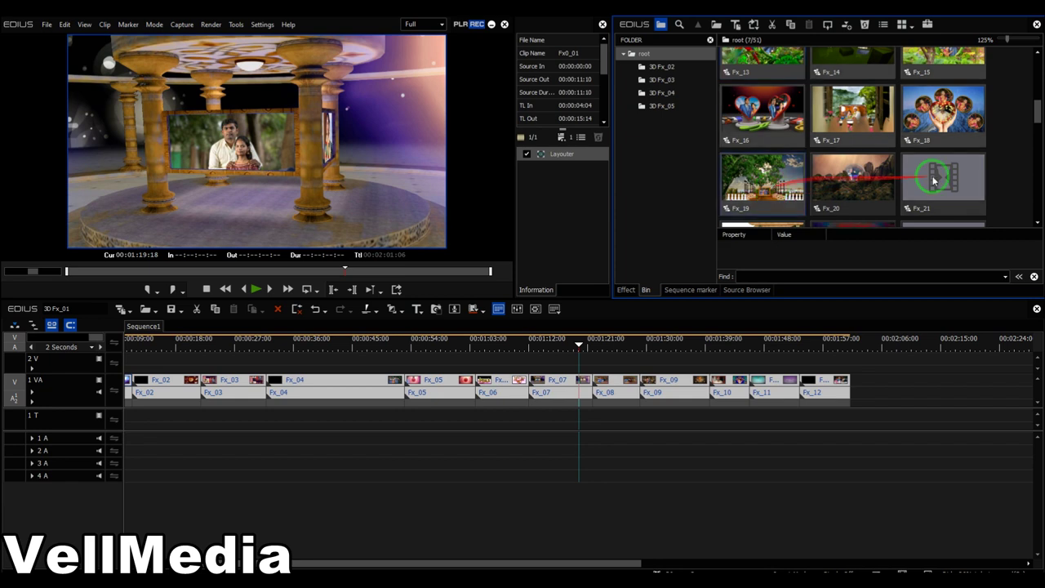
pyautogui.scroll(3, 774, 187)
pyautogui.moveTo(771, 147); pyautogui.dragTo(880, 381)
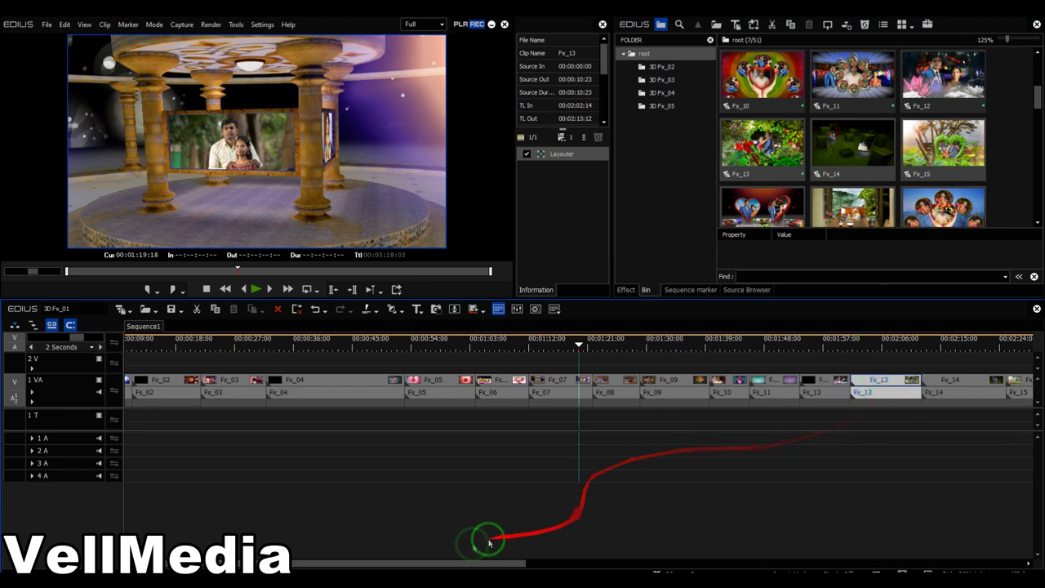
# Scrub through the timeline from start to end to preview the placed Fx clips
pyautogui.moveTo(467, 564); pyautogui.dragTo(378, 556)
pyautogui.click(193, 349)
pyautogui.moveTo(281, 351); pyautogui.dragTo(827, 351)
pyautogui.moveTo(449, 564); pyautogui.dragTo(593, 563)
pyautogui.click(947, 345)
pyautogui.moveTo(892, 513); pyautogui.dragTo(5, 240)
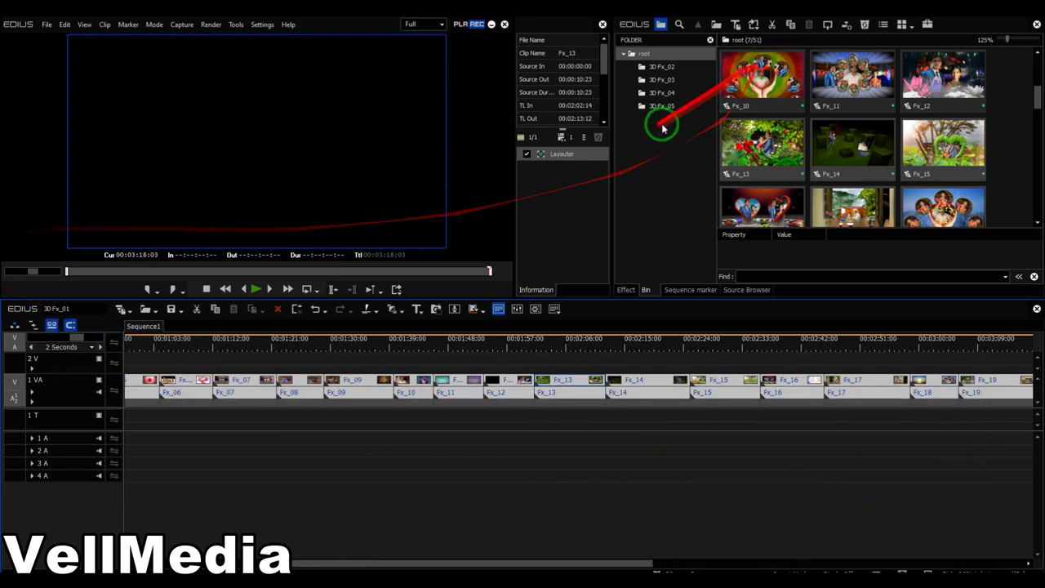
# Set the Alpha Custom Map transition's duration to one second and apply it at the cuts between the clips on 1 VA
pyautogui.click(628, 289)
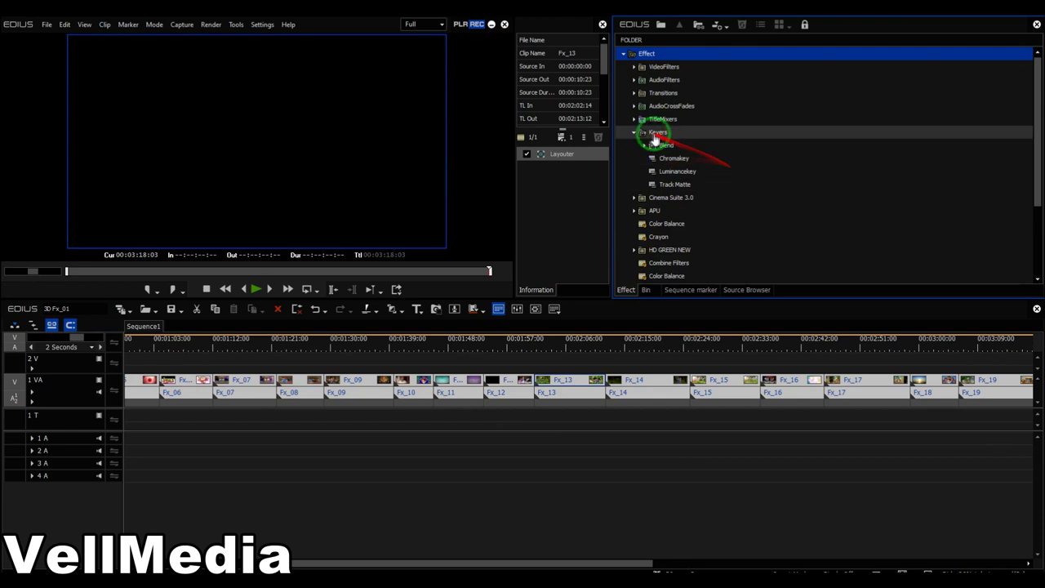
pyautogui.click(635, 133)
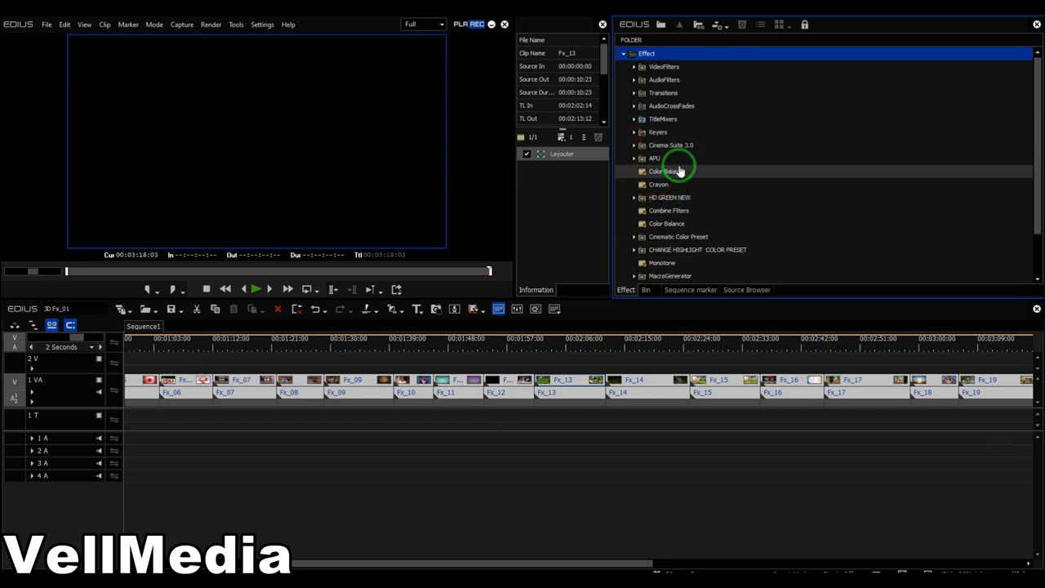
pyautogui.click(661, 25)
pyautogui.click(634, 93)
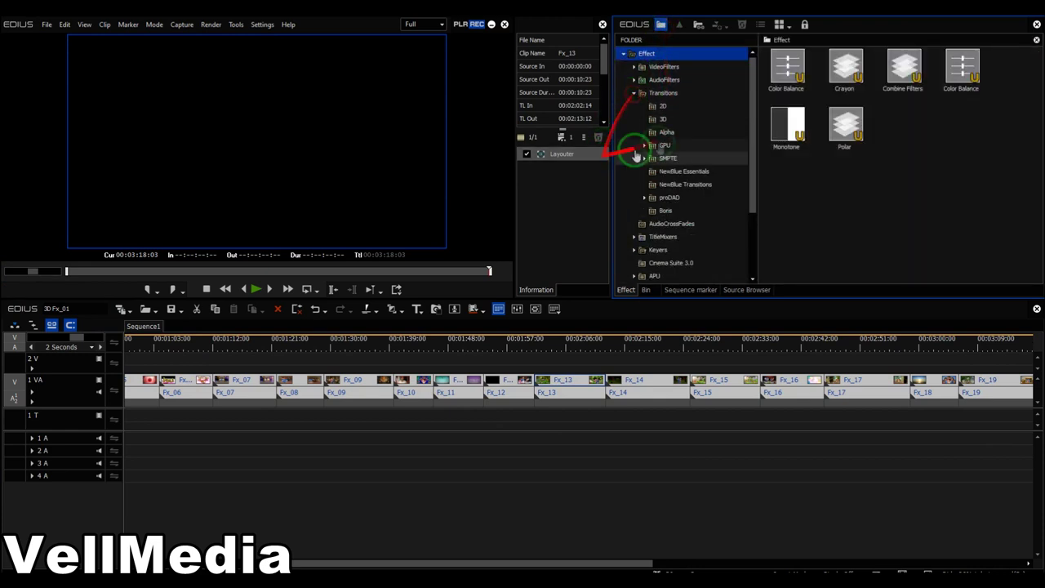
pyautogui.click(666, 132)
pyautogui.rightClick(787, 68)
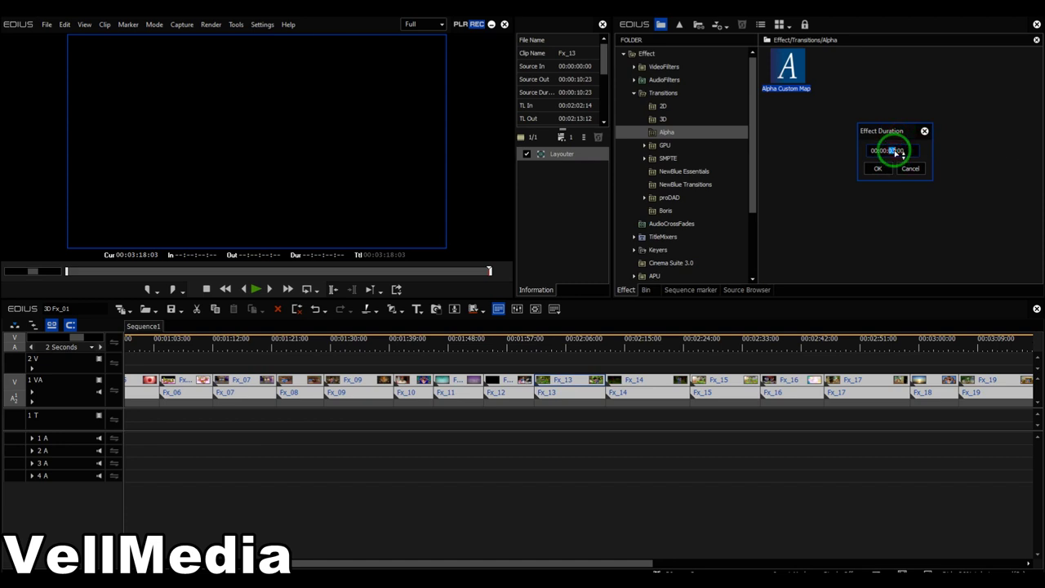
pyautogui.click(878, 169)
pyautogui.moveTo(787, 69); pyautogui.dragTo(702, 389)
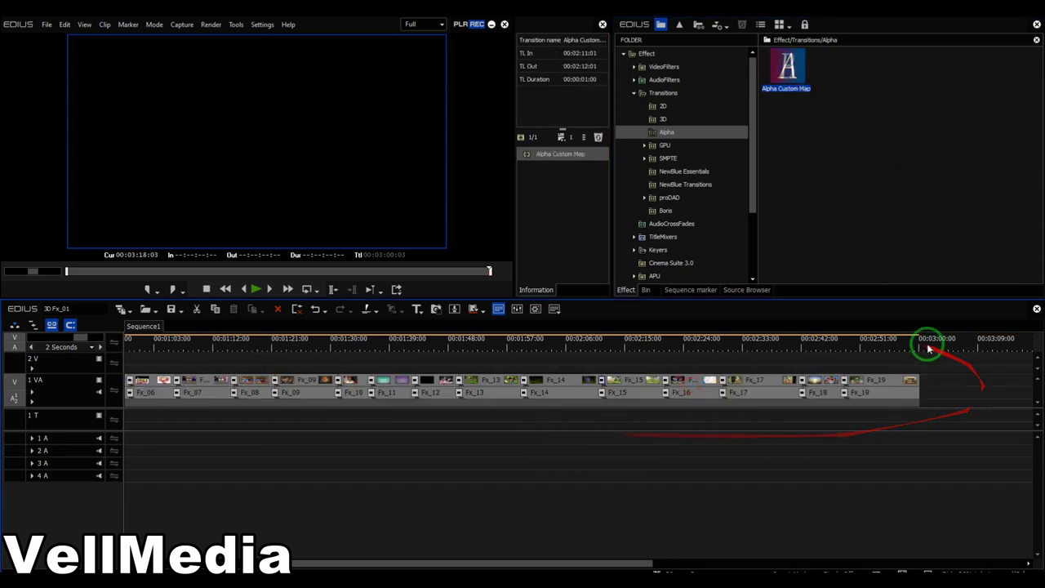
# Set the out point at the end of the last clip, Fx_19
pyautogui.click(920, 348)
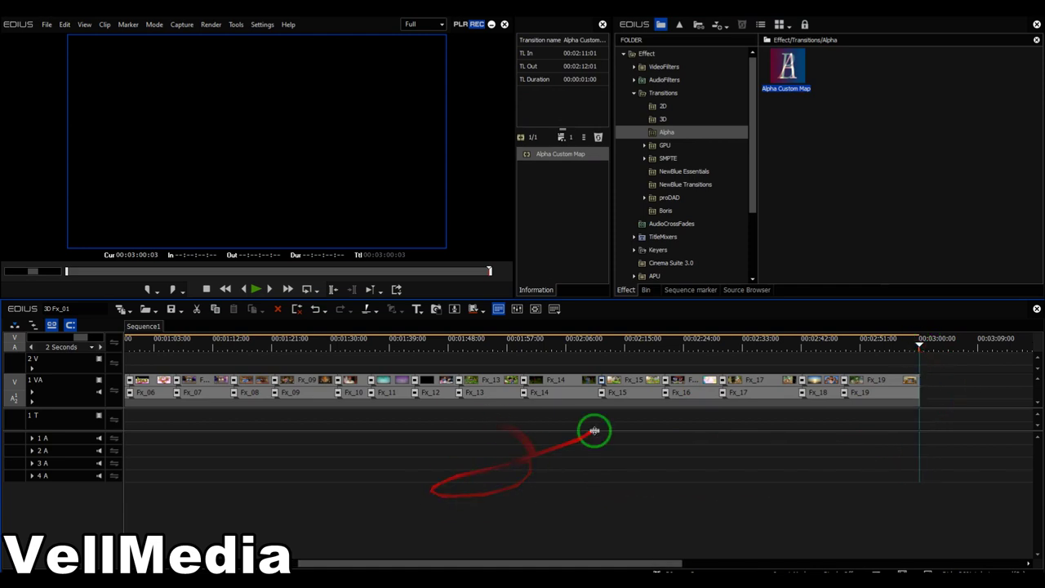
pyautogui.press('o')
# Scrub through the whole timeline to preview the clips with their Alpha Custom Map transitions
pyautogui.moveTo(604, 349); pyautogui.dragTo(72, 367)
pyautogui.moveTo(361, 564); pyautogui.dragTo(211, 563)
pyautogui.moveTo(273, 351); pyautogui.dragTo(971, 374)
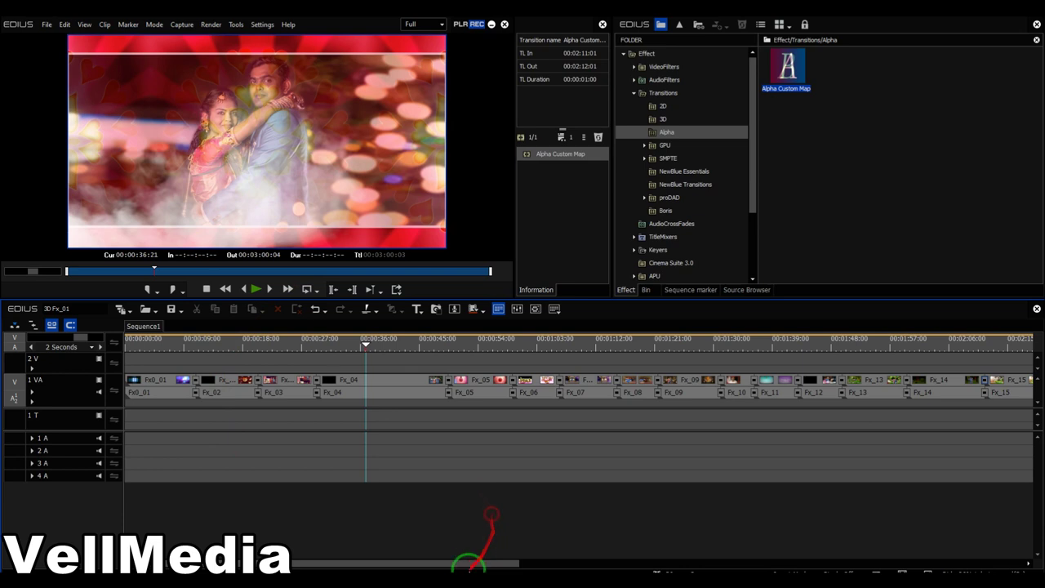
pyautogui.moveTo(472, 562); pyautogui.dragTo(729, 552)
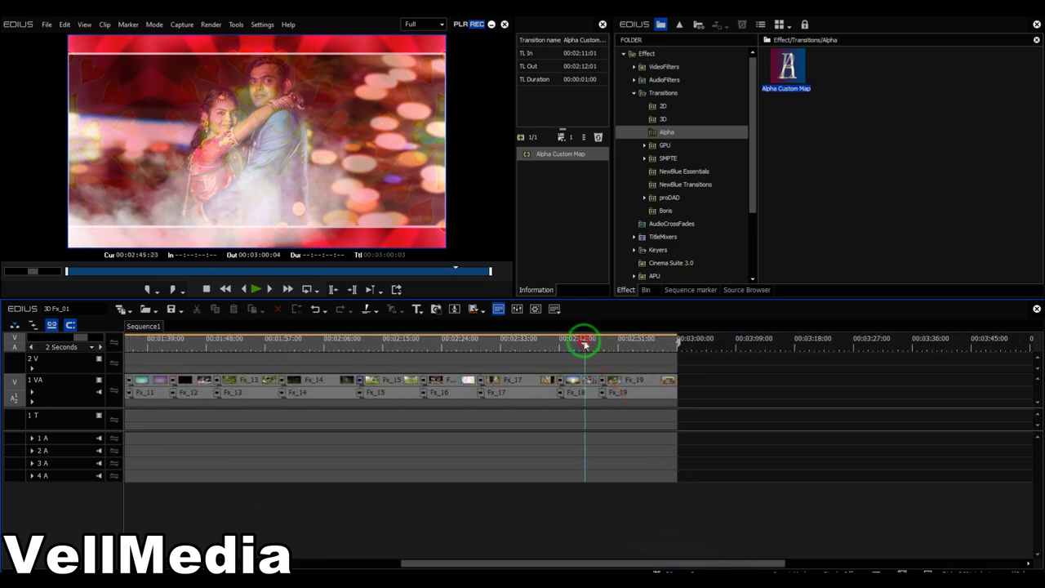
pyautogui.moveTo(584, 344); pyautogui.dragTo(581, 344)
pyautogui.moveTo(650, 348); pyautogui.dragTo(709, 346)
# Open the V_M Wedding FX plugin window and set its GPU option to AMD
pyautogui.click(286, 581)
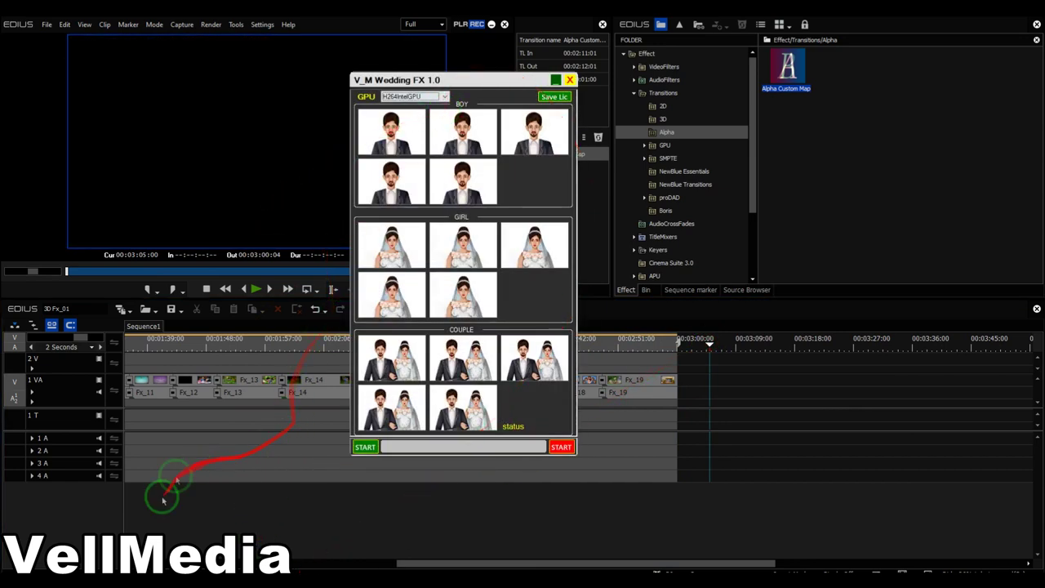
pyautogui.moveTo(490, 79); pyautogui.dragTo(761, 70)
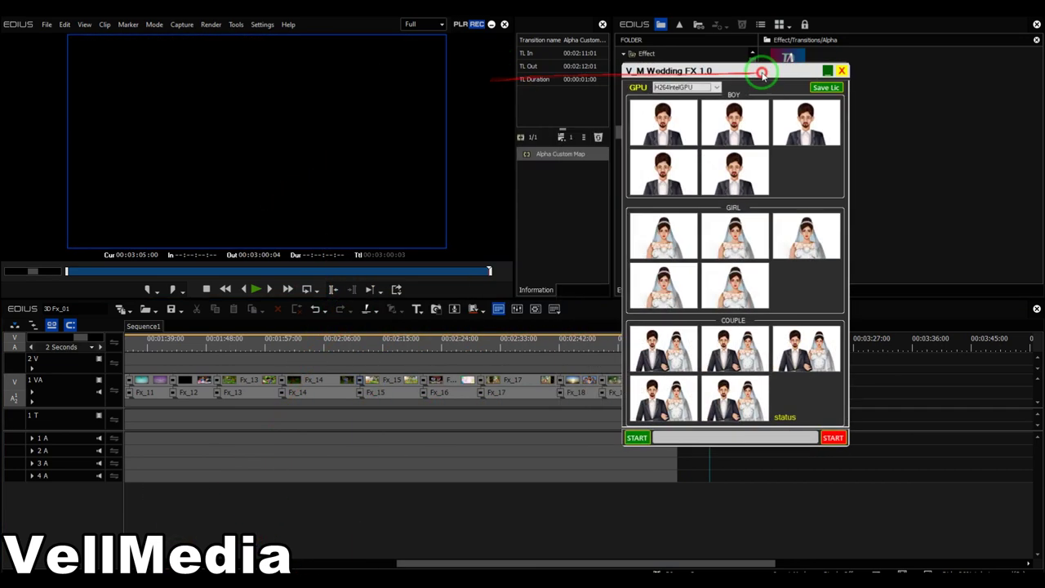
pyautogui.click(707, 88)
pyautogui.click(690, 125)
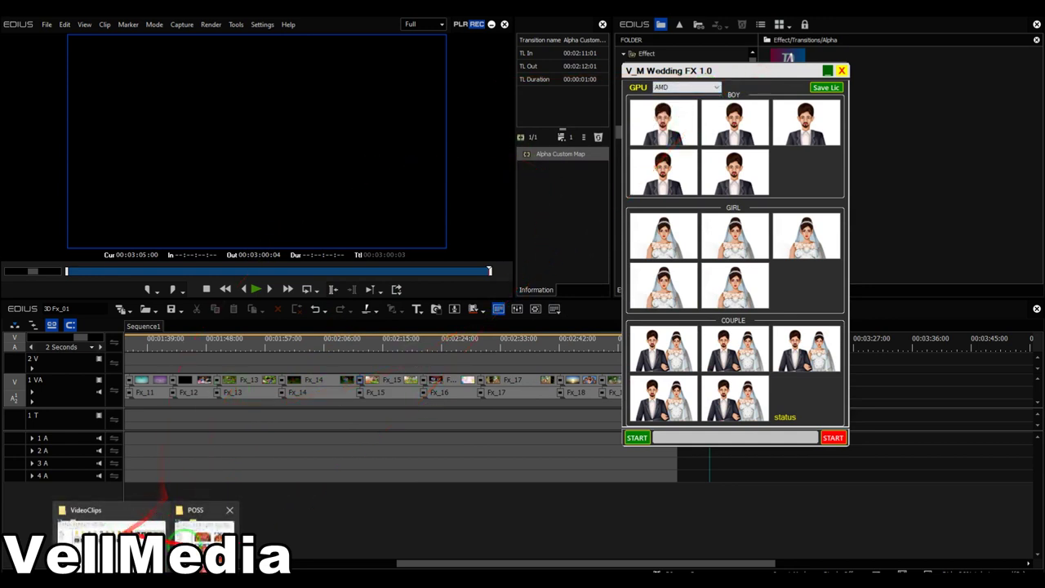
# Open the POSS photo folder beside the V_M Wedding FX window and choose AMD again as the GPU option
pyautogui.click(184, 518)
pyautogui.moveTo(495, 129); pyautogui.dragTo(512, 165)
pyautogui.moveTo(316, 54); pyautogui.dragTo(405, 24)
pyautogui.click(683, 88)
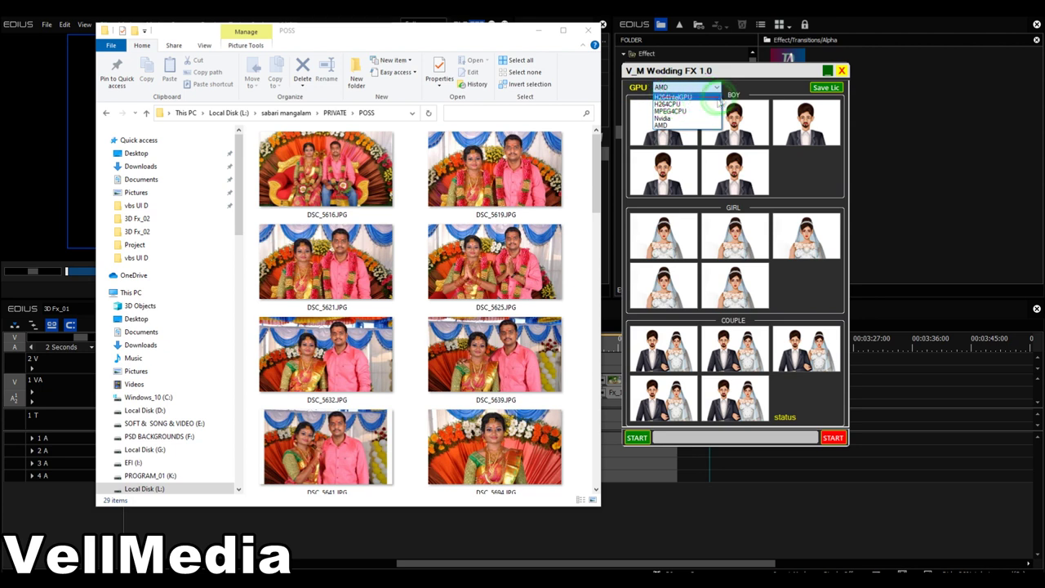
pyautogui.click(664, 126)
# Load the photos DSC_5616, DSC_5619, DSC_5621, DSC_5632 and DSC_5639 into the five BOY slots
pyautogui.click(390, 176)
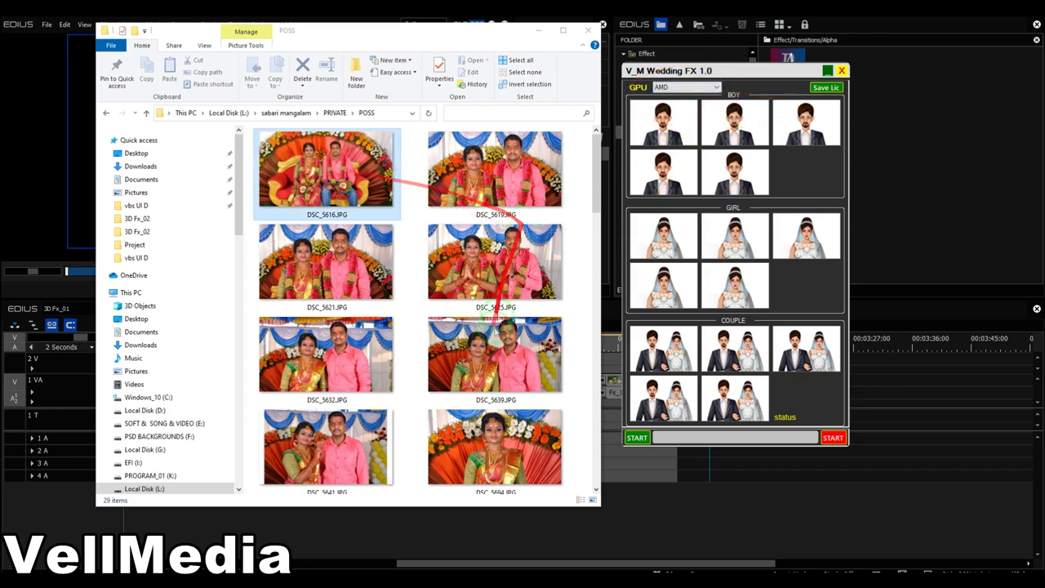
pyautogui.keyDown('shift'); pyautogui.click(388, 343); pyautogui.keyUp('shift')
pyautogui.keyDown('ctrl'); pyautogui.click(507, 268); pyautogui.keyUp('ctrl')
pyautogui.keyDown('ctrl'); pyautogui.click(491, 353); pyautogui.keyUp('ctrl')
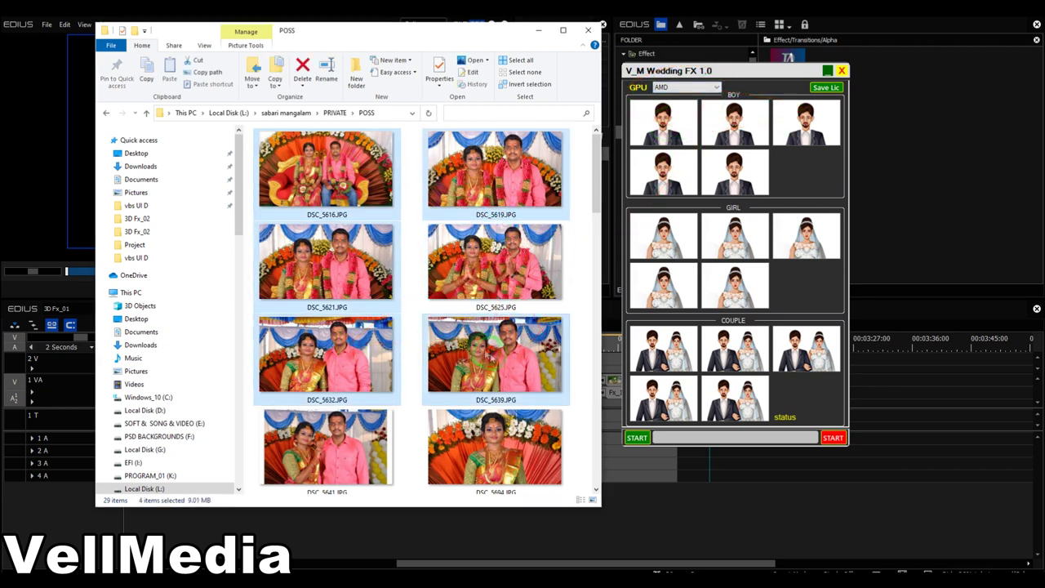
pyautogui.keyDown('ctrl'); pyautogui.click(359, 265); pyautogui.keyUp('ctrl')
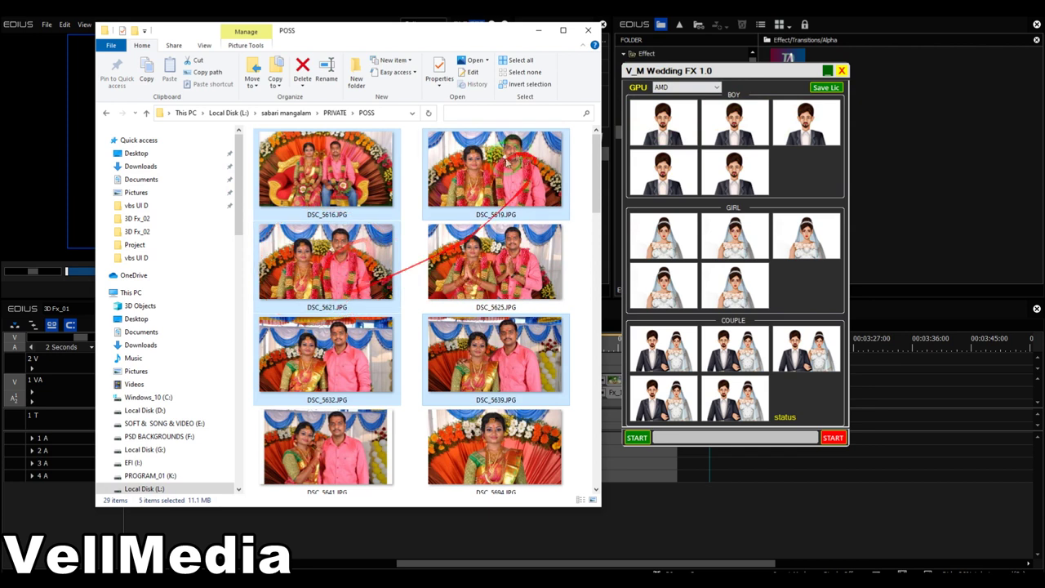
pyautogui.moveTo(355, 177); pyautogui.dragTo(805, 185)
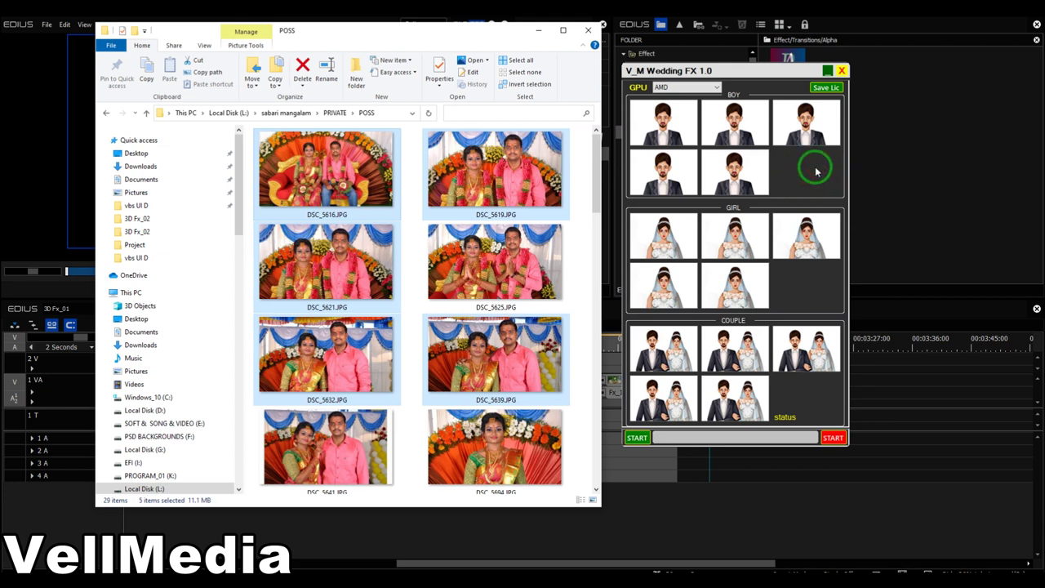
# Load the photos DSC_5641, DSC_5694, DSC_5699, DSC_5702 and DSC_5707 into the five GIRL slots
pyautogui.click(595, 210)
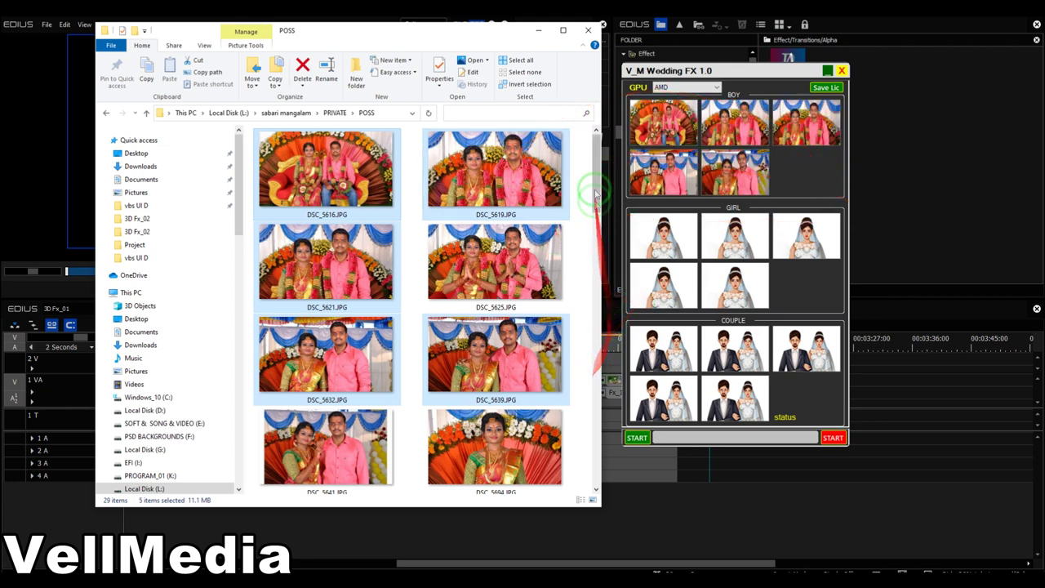
pyautogui.scroll(-2, 600, 216)
pyautogui.click(353, 278)
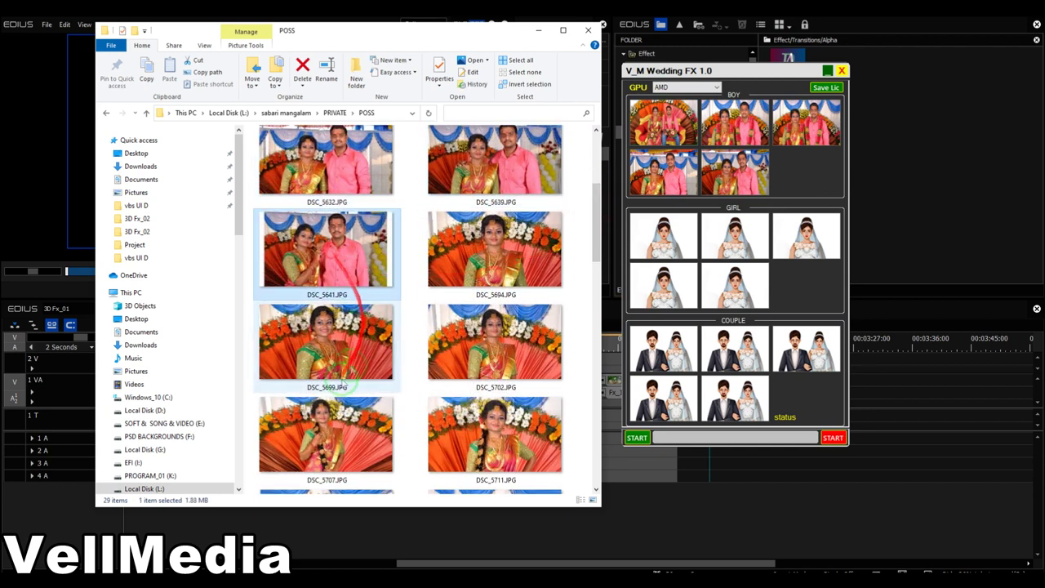
pyautogui.keyDown('shift'); pyautogui.click(343, 408); pyautogui.keyUp('shift')
pyautogui.moveTo(343, 408); pyautogui.dragTo(810, 294)
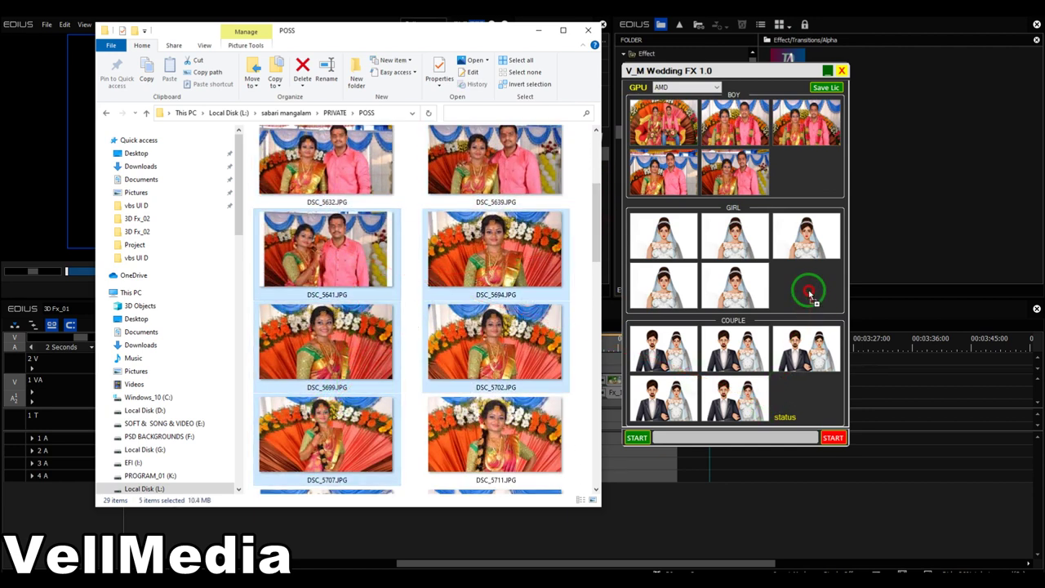
# Load the photos DSC_5711, DSC_5714, DSC_5718, DSC_5719 and DSC_5722 into the five COUPLE slots
pyautogui.moveTo(397, 322); pyautogui.dragTo(601, 291)
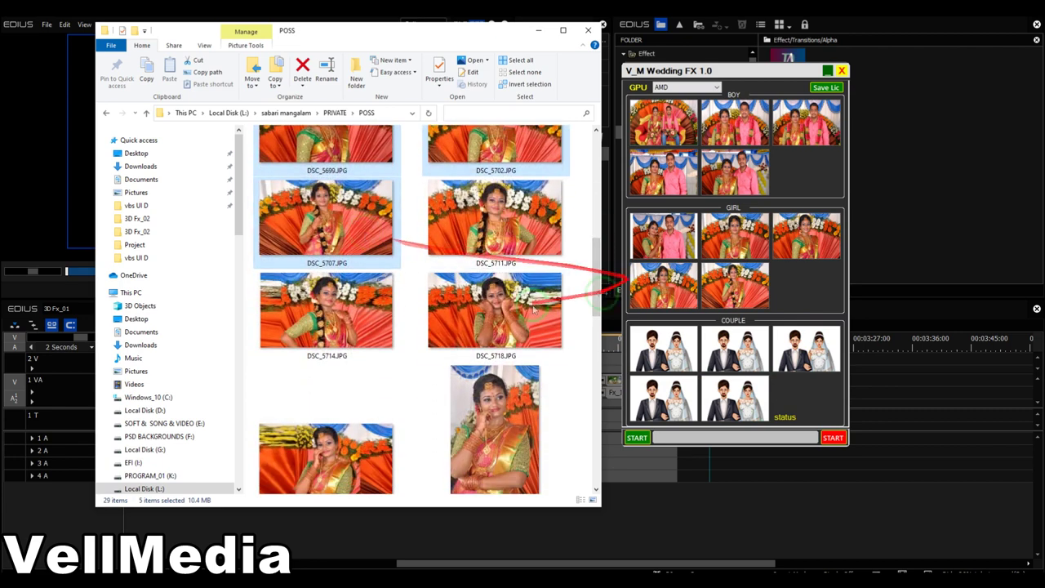
pyautogui.click(495, 255)
pyautogui.keyDown('shift'); pyautogui.click(517, 325); pyautogui.keyUp('shift')
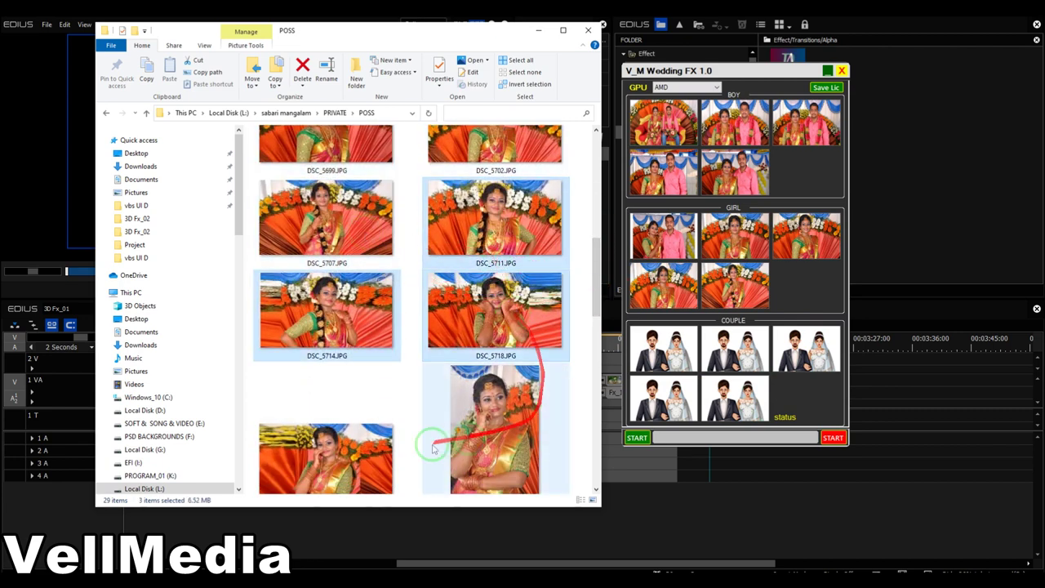
pyautogui.keyDown('shift'); pyautogui.click(390, 413); pyautogui.keyUp('shift')
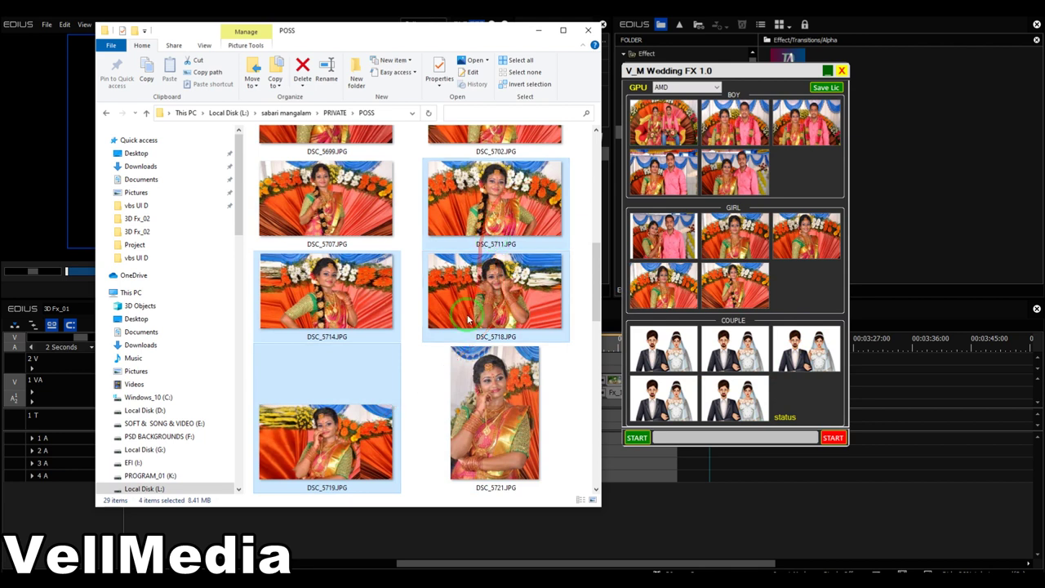
pyautogui.scroll(-2, 468, 320)
pyautogui.keyDown('ctrl'); pyautogui.click(350, 362); pyautogui.keyUp('ctrl')
pyautogui.moveTo(349, 361); pyautogui.dragTo(804, 402)
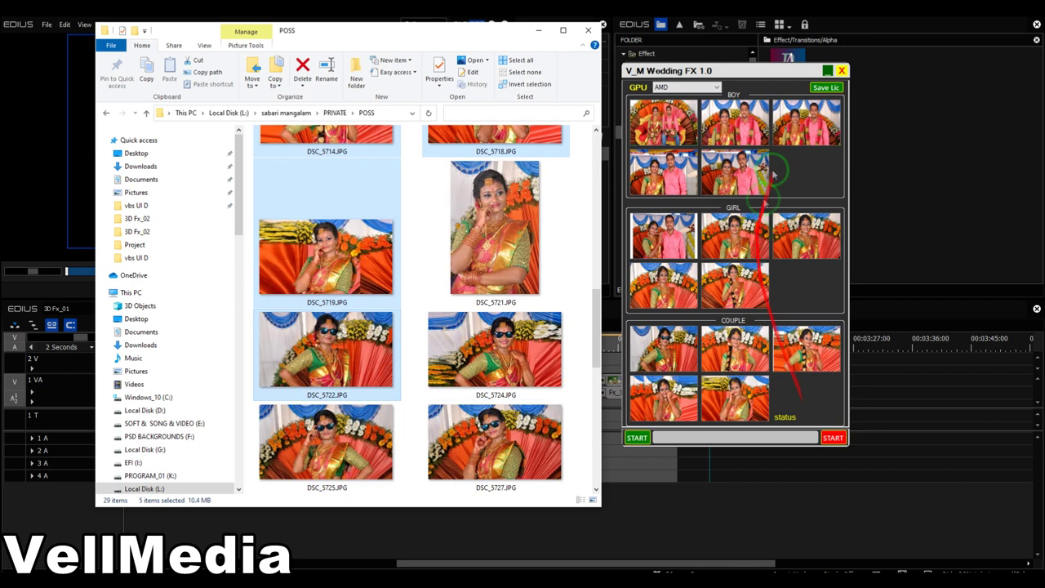
# Minimize the photo folder window and start V_M Wedding FX processing of the loaded photos
pyautogui.click(538, 31)
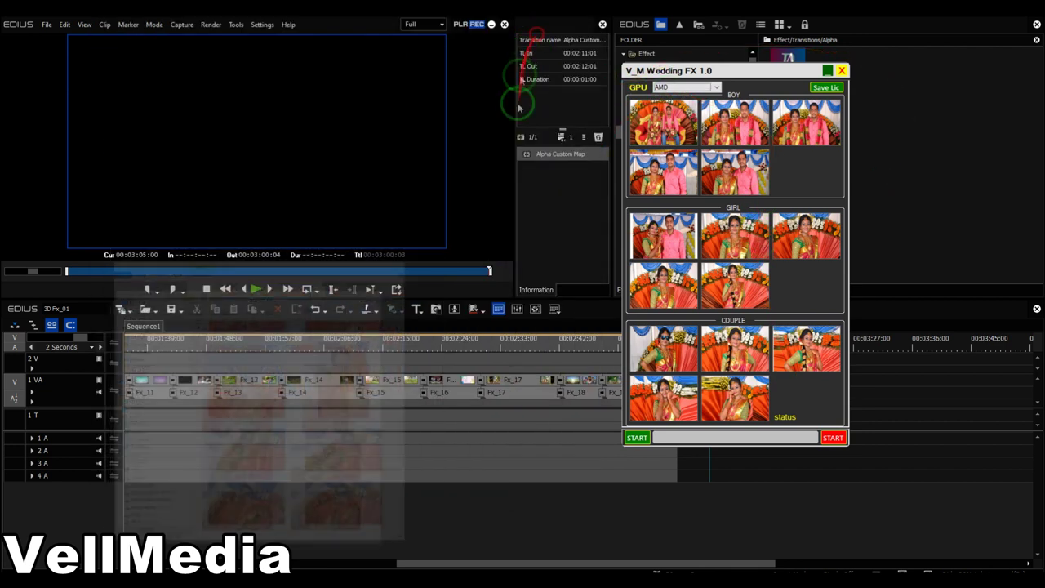
pyautogui.click(633, 441)
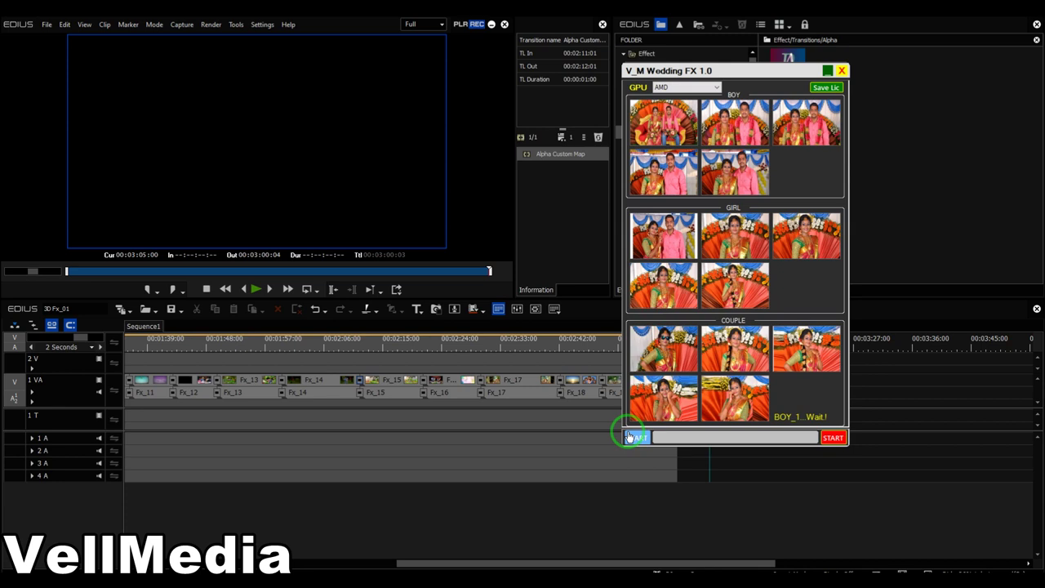
pyautogui.moveTo(740, 72)
pyautogui.mouseDown()
pyautogui.moveTo(532, 78)
pyautogui.moveTo(814, 89)
pyautogui.moveTo(758, 78)
pyautogui.mouseUp()
# Preview the Fx_15 clip at 00:02:16:07 in the timeline and bring the V_M Wedding FX window back into view
pyautogui.click(393, 342)
pyautogui.click(392, 346)
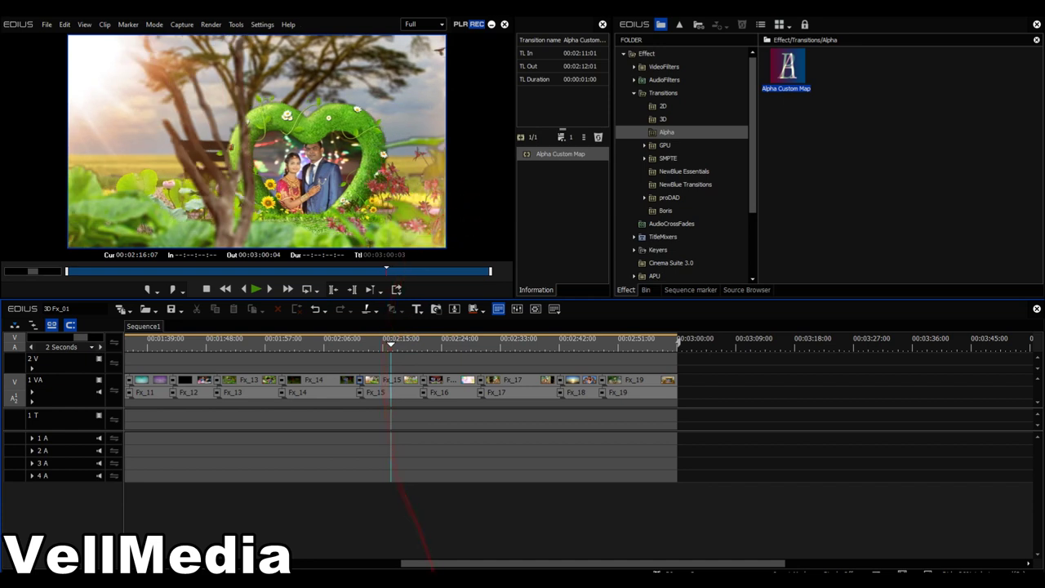
pyautogui.click(292, 576)
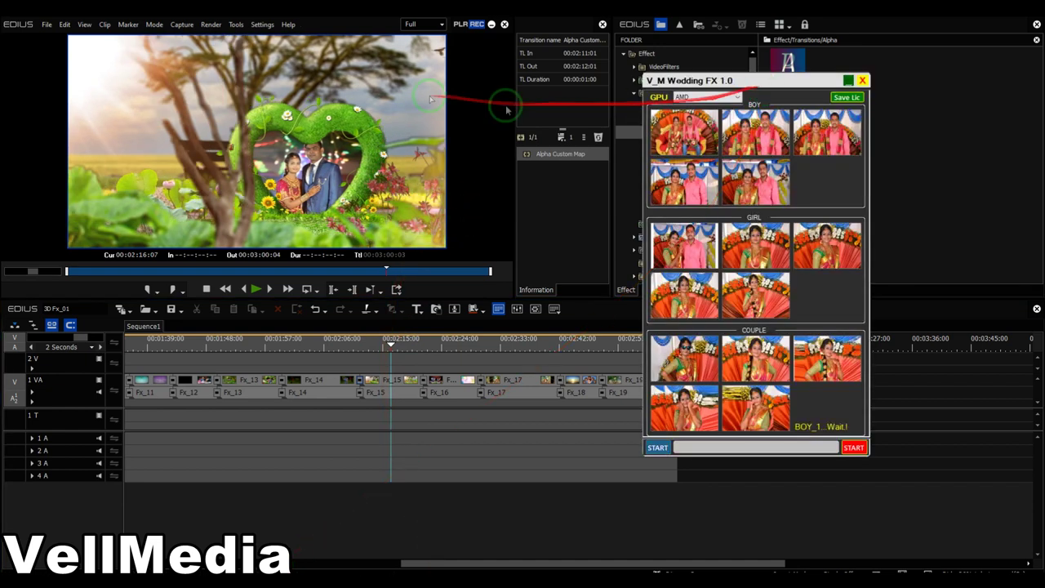
pyautogui.moveTo(763, 88); pyautogui.dragTo(367, 94)
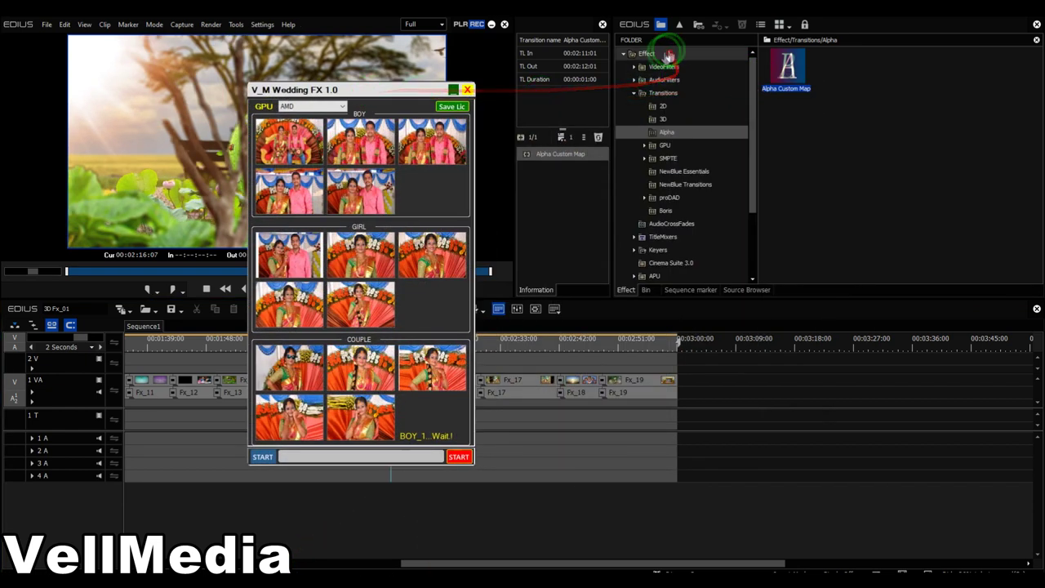
# Display the root sequences in the bin and minimize the V_M Wedding FX window once processing is complete
pyautogui.click(635, 93)
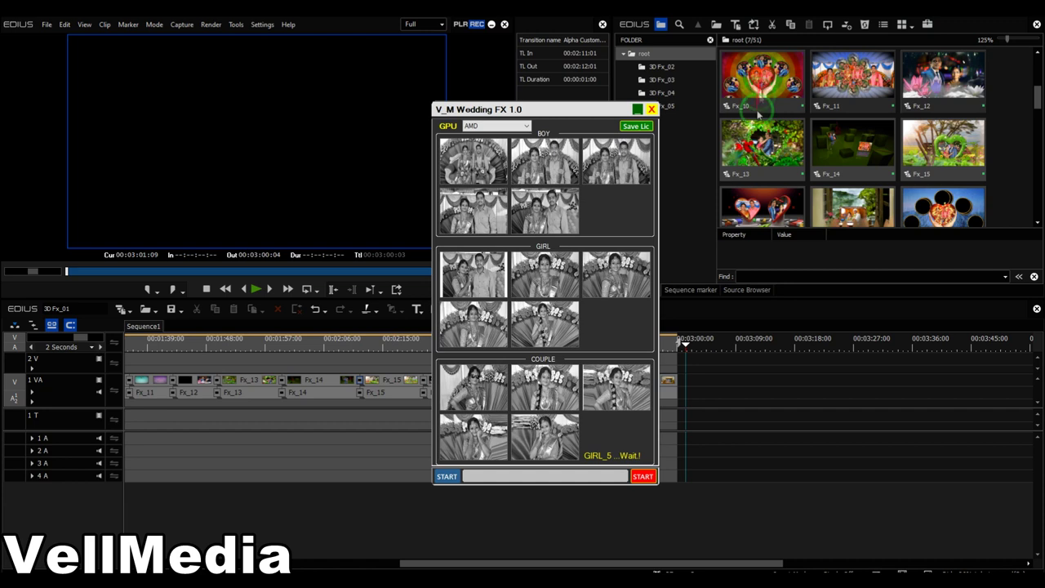
pyautogui.moveTo(739, 210); pyautogui.dragTo(543, 403)
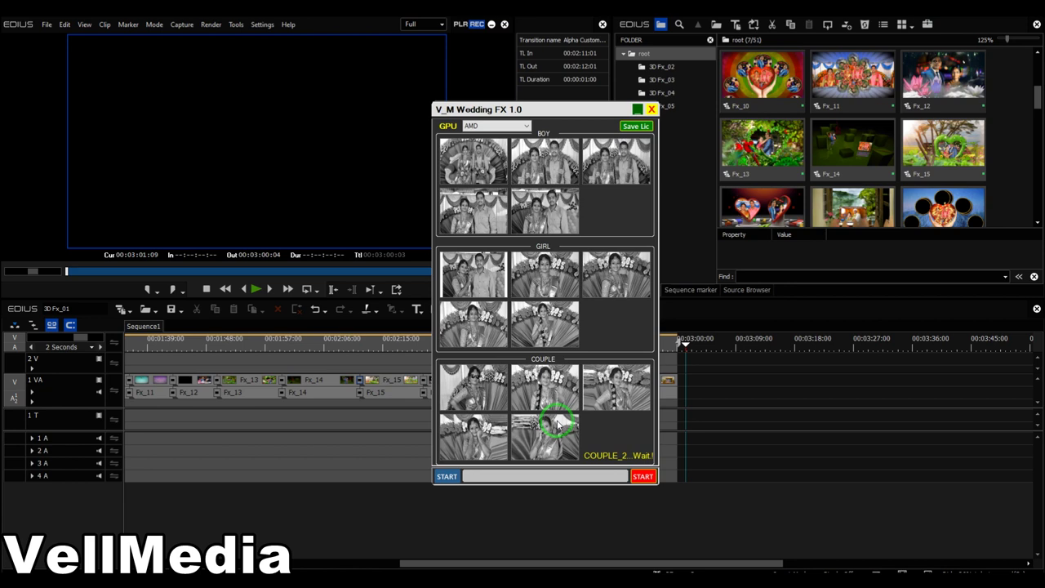
pyautogui.moveTo(545, 114)
pyautogui.mouseDown()
pyautogui.moveTo(511, 104)
pyautogui.moveTo(558, 106)
pyautogui.mouseUp()
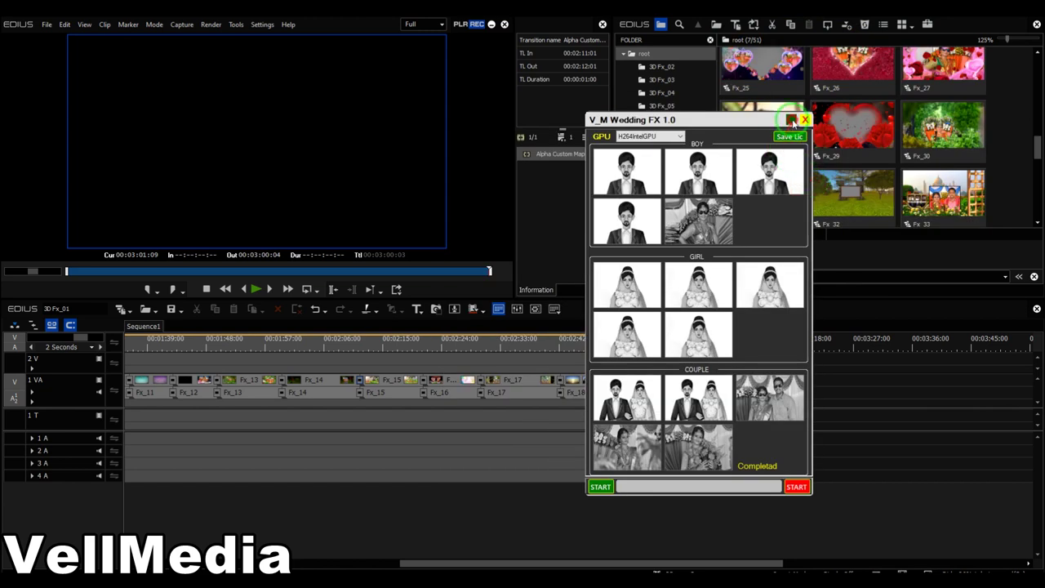
pyautogui.click(793, 121)
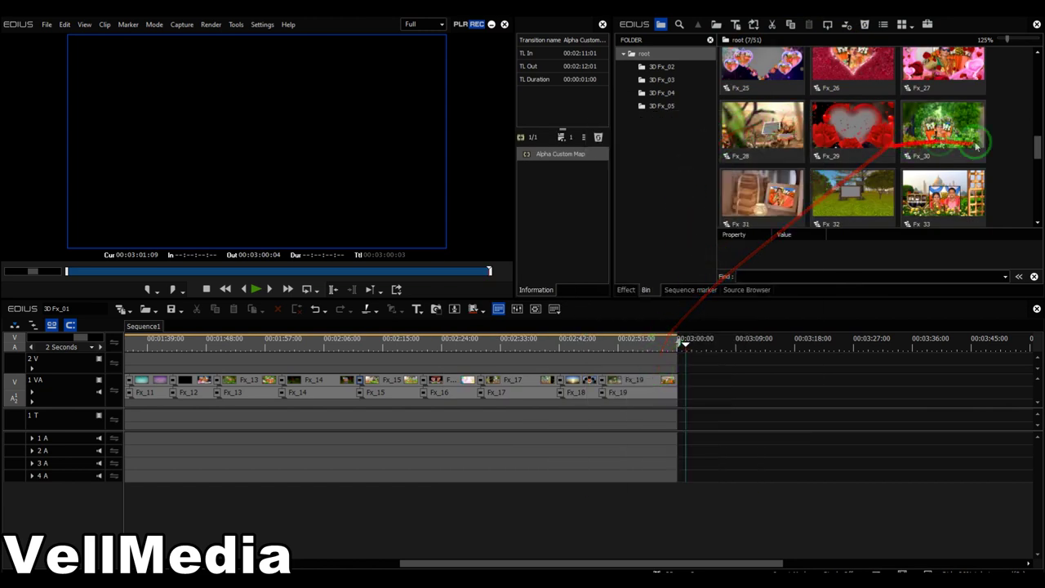
# Scrub through the timeline from its beginning to check the photos inserted in the Fx clips, ending at Fx_15
pyautogui.moveTo(1038, 149); pyautogui.dragTo(1037, 54)
pyautogui.moveTo(743, 181); pyautogui.dragTo(636, 353)
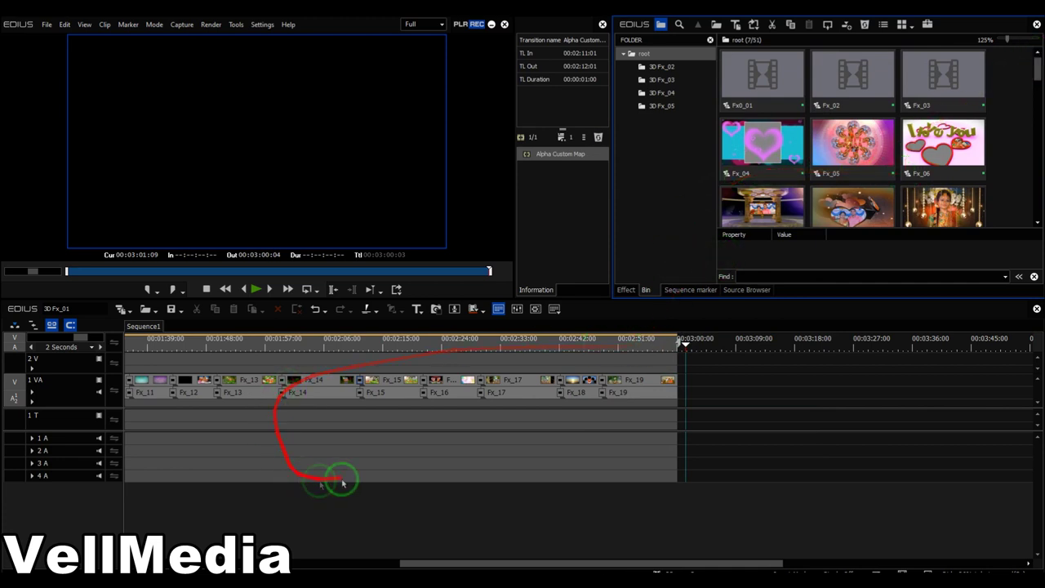
pyautogui.moveTo(400, 563); pyautogui.dragTo(122, 564)
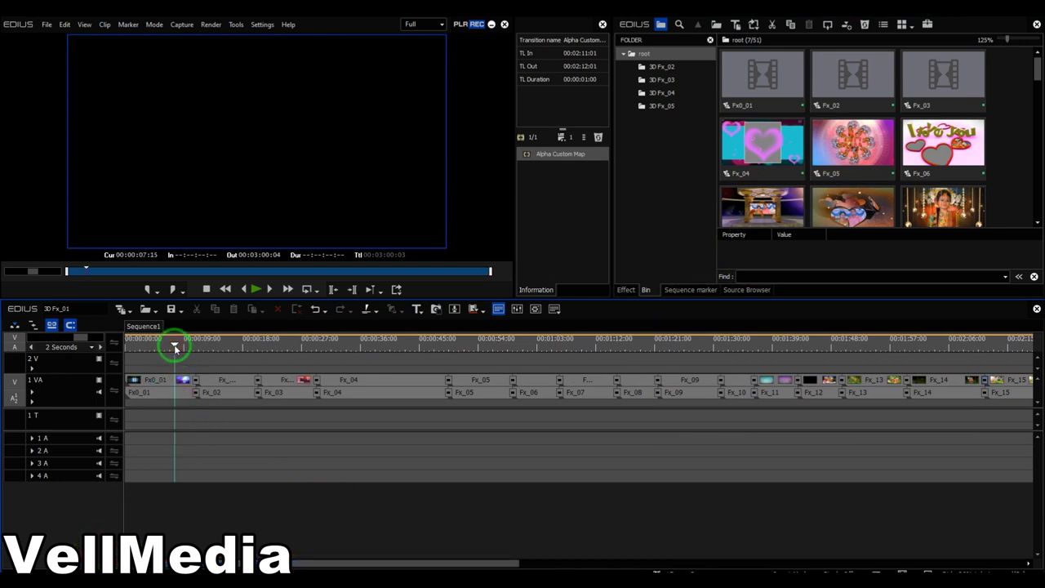
pyautogui.moveTo(168, 343); pyautogui.dragTo(872, 362)
pyautogui.click(359, 565)
pyautogui.moveTo(360, 565); pyautogui.dragTo(531, 569)
pyautogui.moveTo(443, 351); pyautogui.dragTo(848, 373)
pyautogui.click(571, 343)
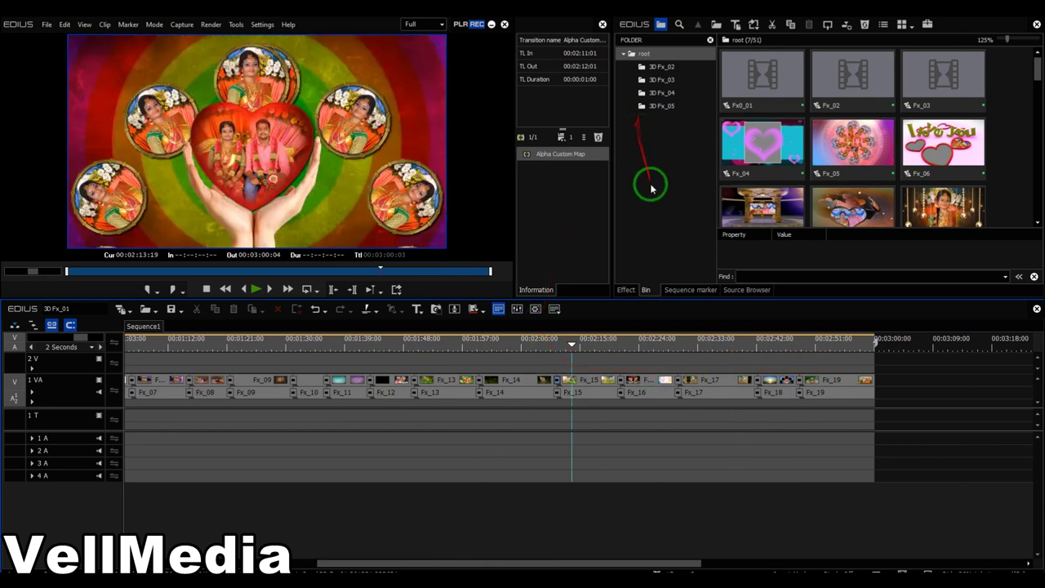
# Open the 3D Fx_02 folder in the bin and look through its Fx sequence thumbnails
pyautogui.click(626, 290)
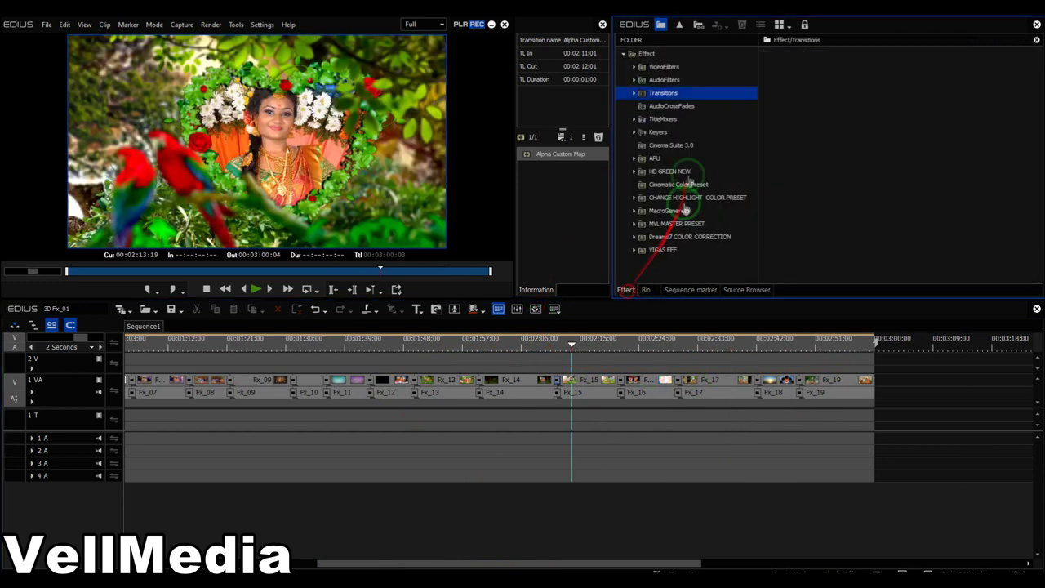
pyautogui.click(646, 290)
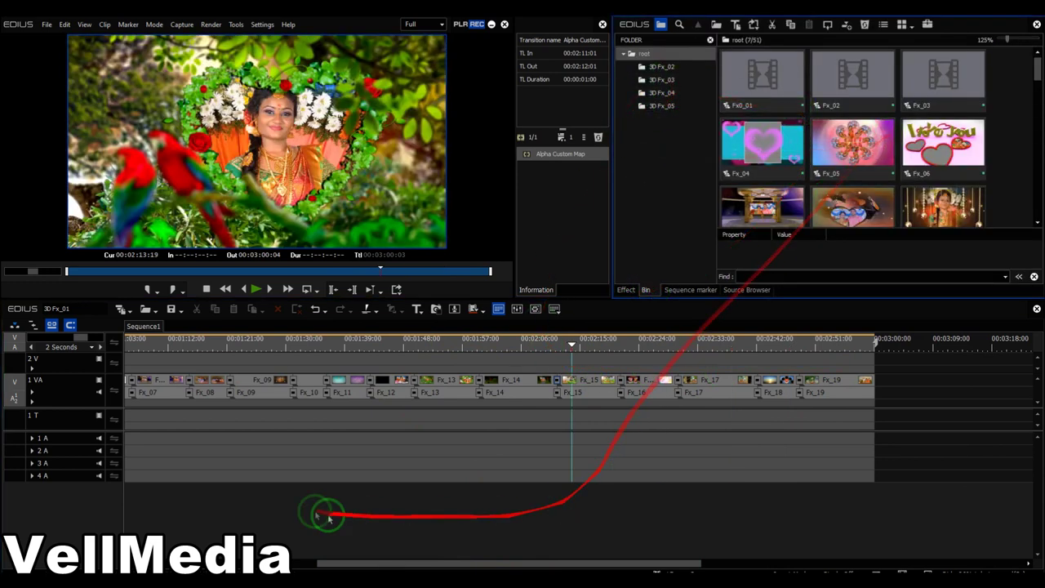
pyautogui.click(662, 66)
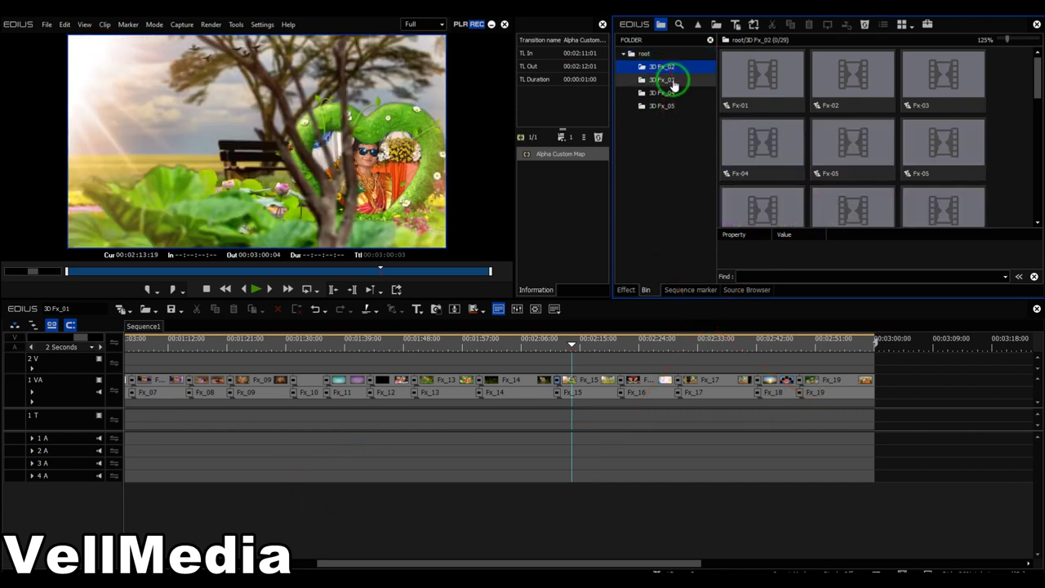
pyautogui.moveTo(1038, 83)
pyautogui.mouseDown()
pyautogui.moveTo(1023, 199)
pyautogui.moveTo(1027, 77)
pyautogui.mouseUp()
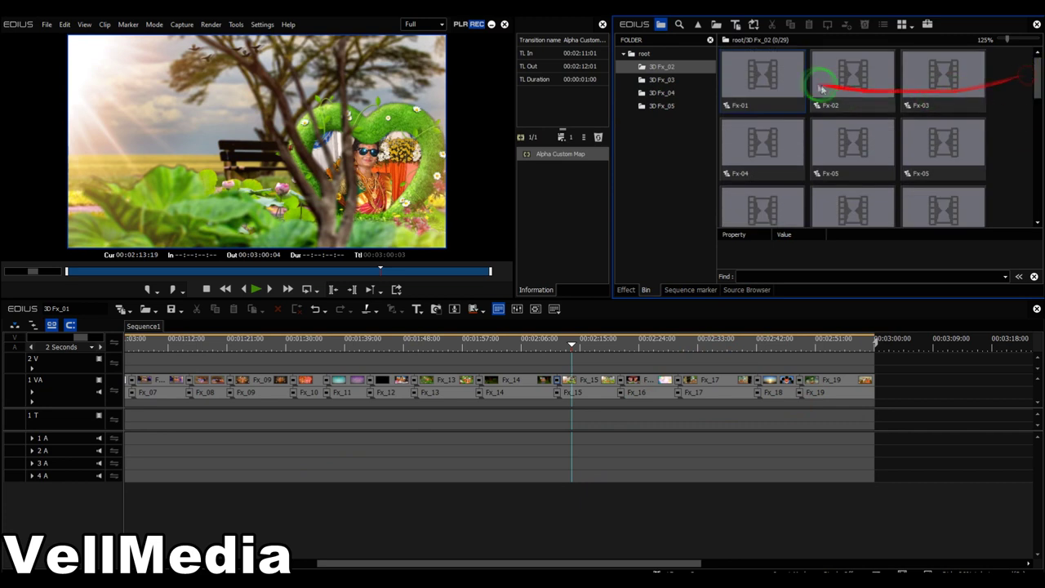
pyautogui.scroll(-2, 890, 196)
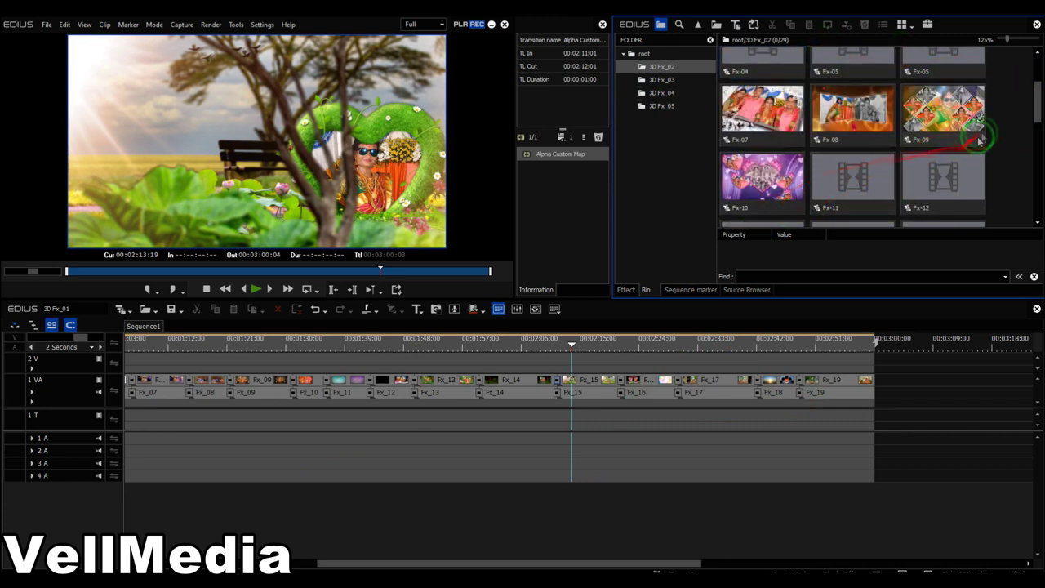
pyautogui.scroll(2, 977, 161)
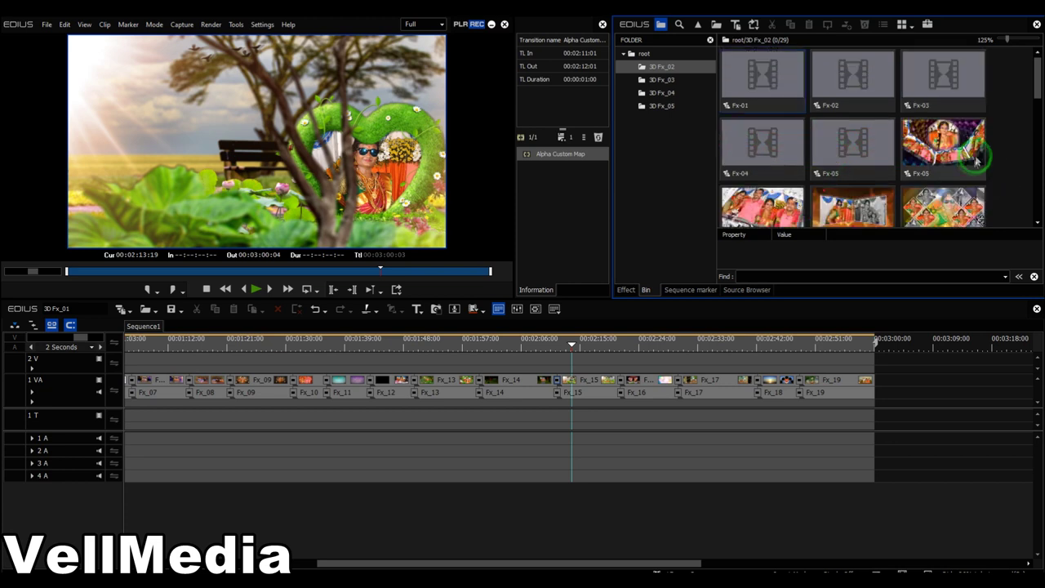